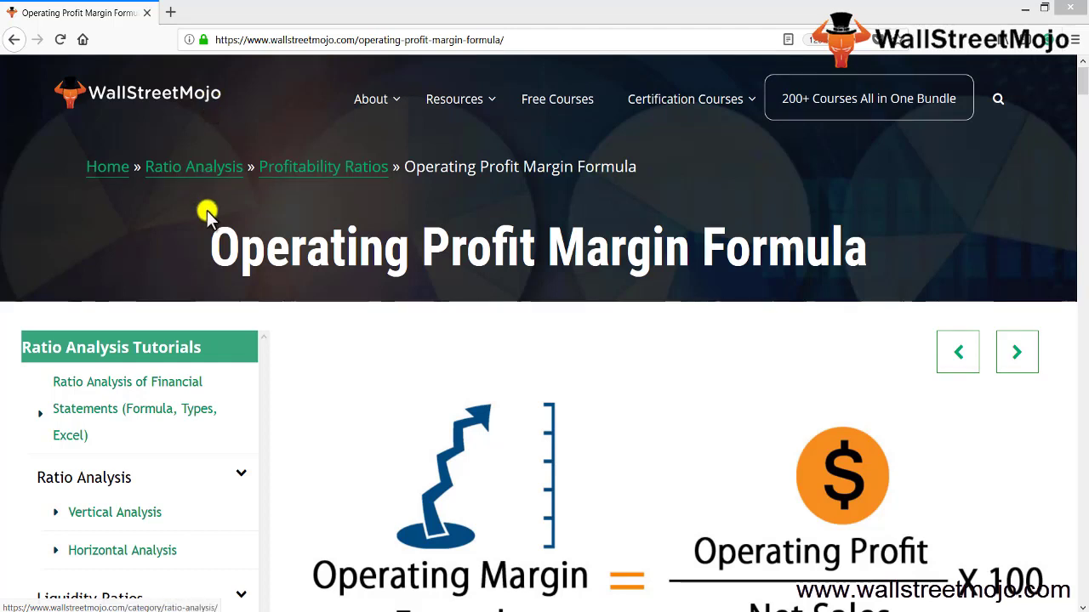
Examine the heading and the operating margin formula diagram on the Operating Profit Margin Formula page.
left_click_drag(211, 232, 905, 260)
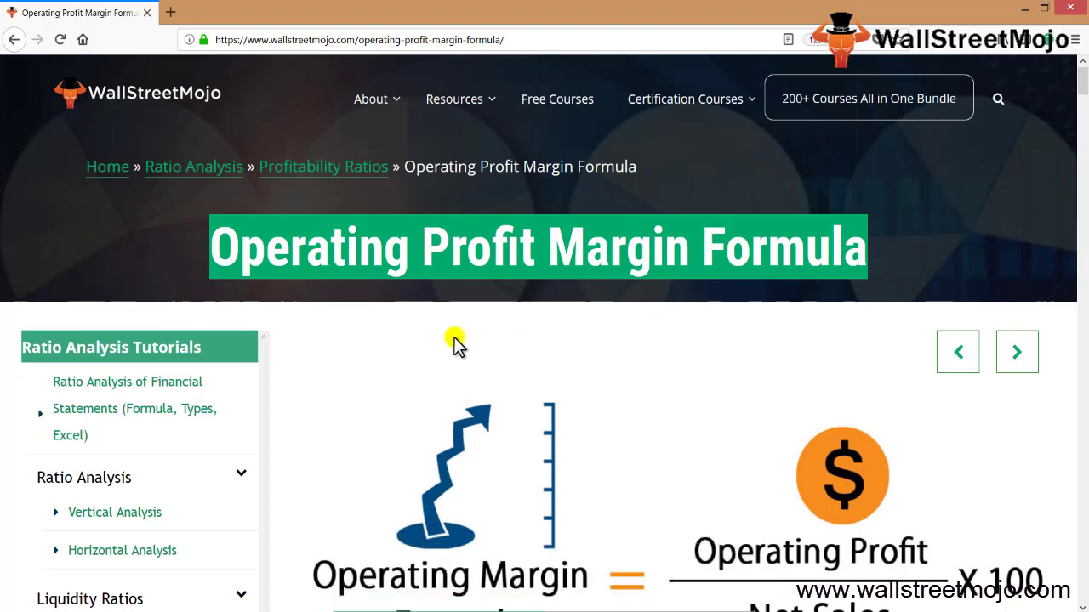
scroll(453, 337, "down", 2)
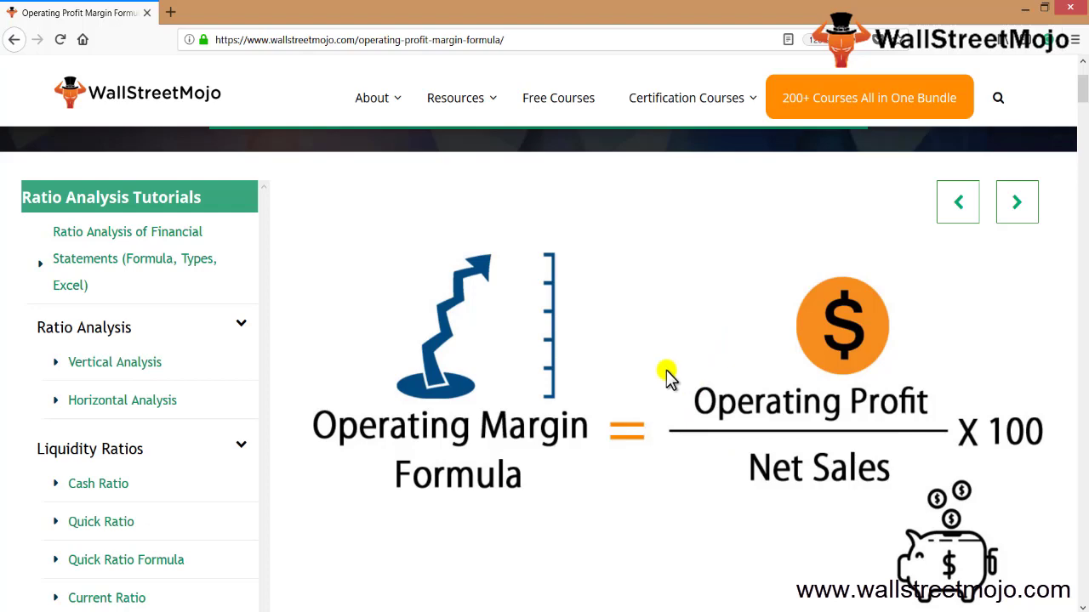
Switch to Excel and enter "Investors" in B2 and "Firm earns in terms of Operating Profit" in B3.
left_click(444, 610)
left_click(98, 171)
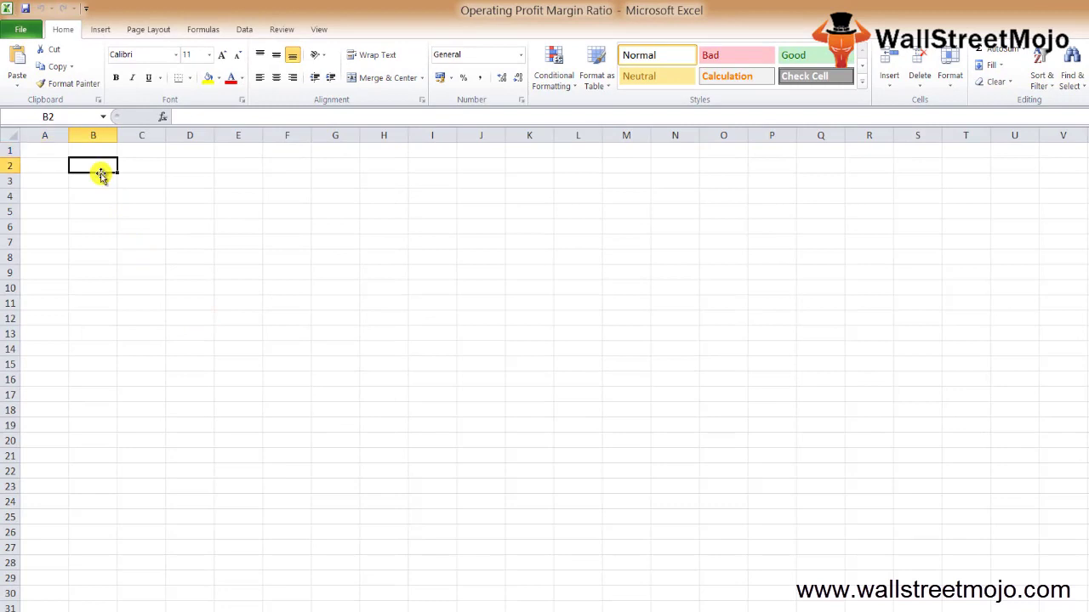
type("Investors")
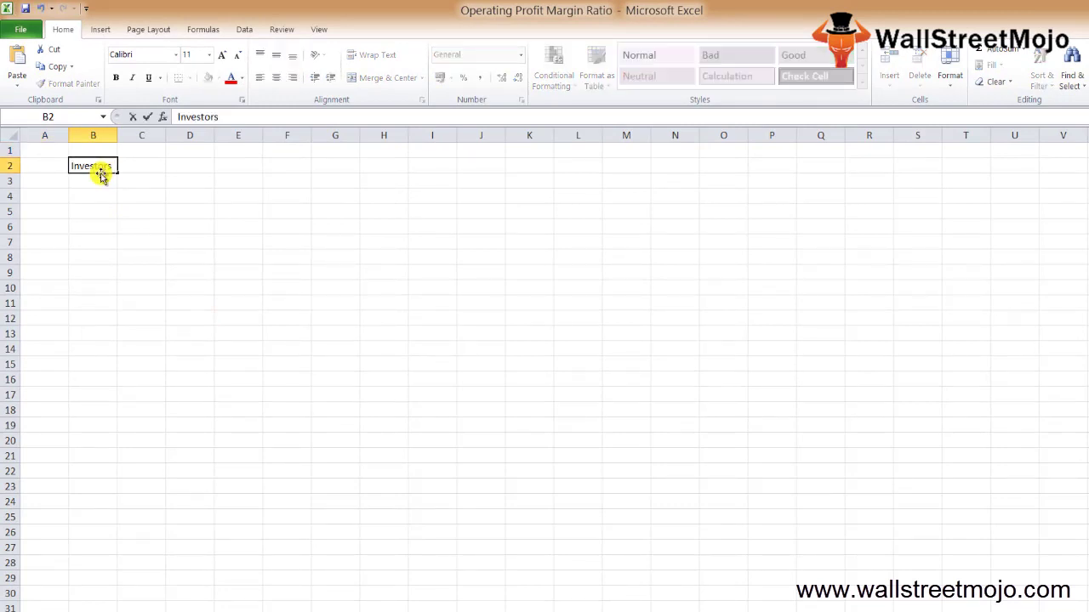
key("Return")
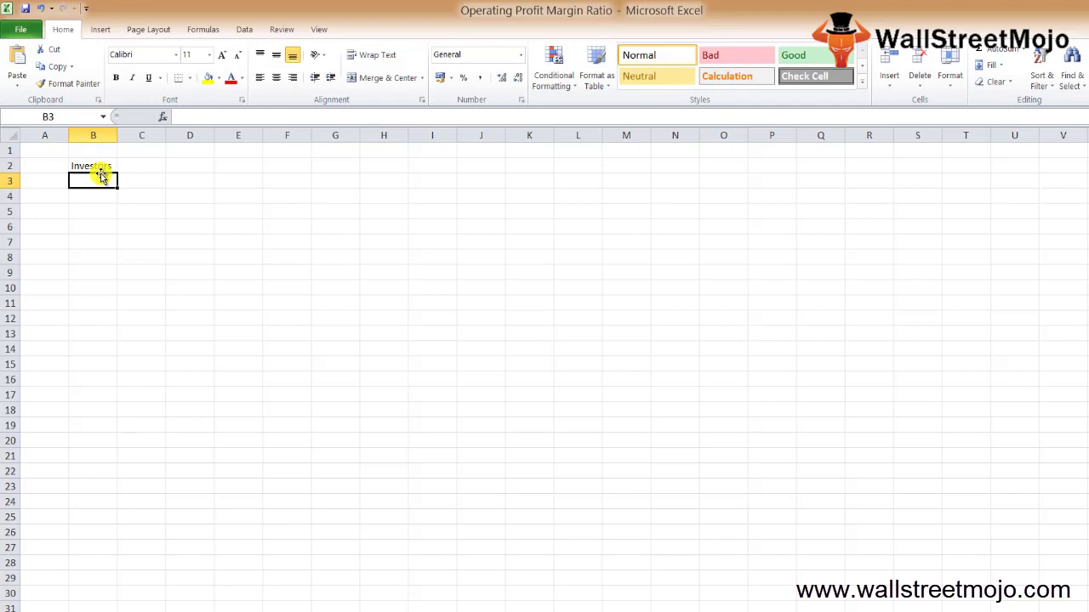
type("Firm earns")
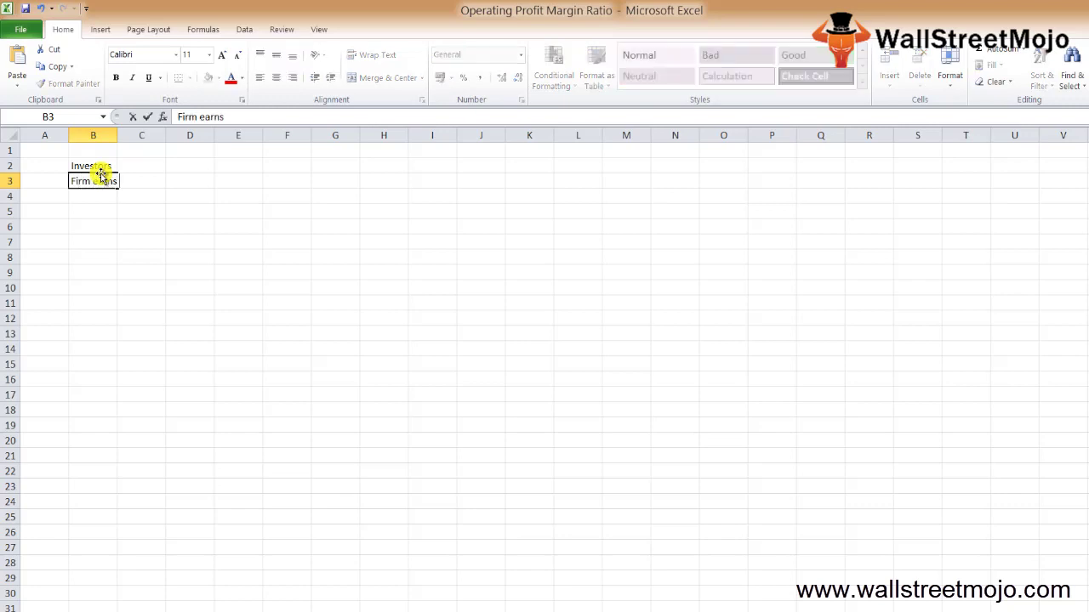
type(" in terms of Operatin")
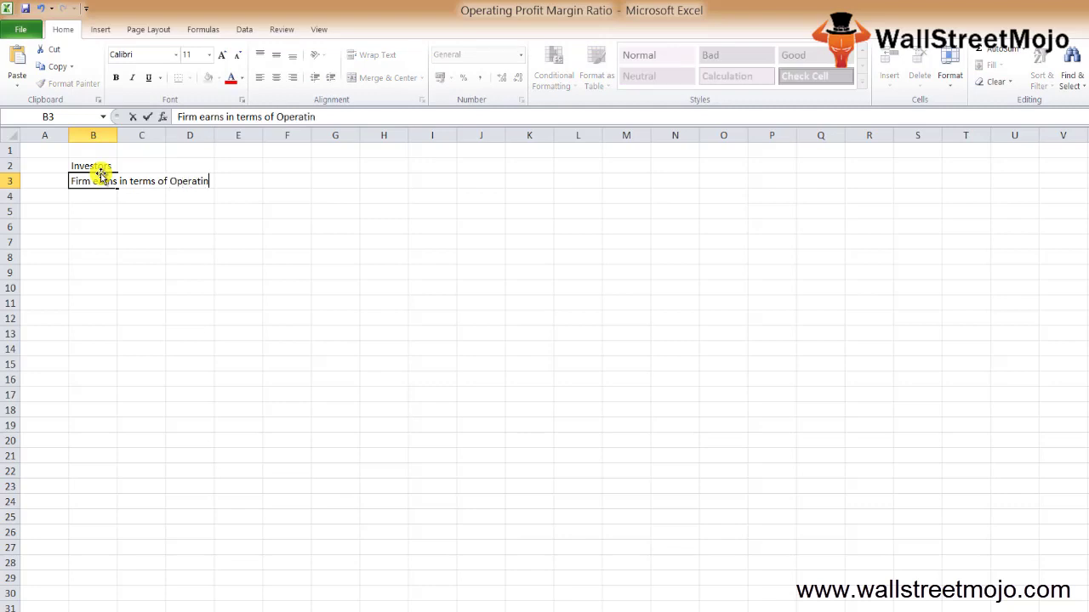
type("g Profit")
key("Return")
Enter the label "Operating Margin =" in B6.
key("Return")
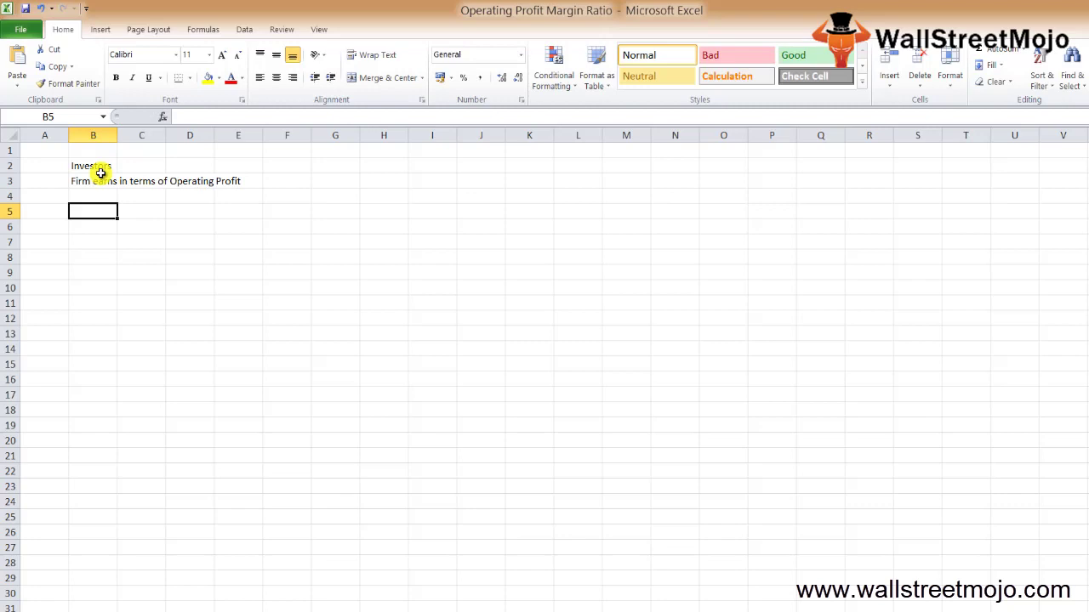
key("Return")
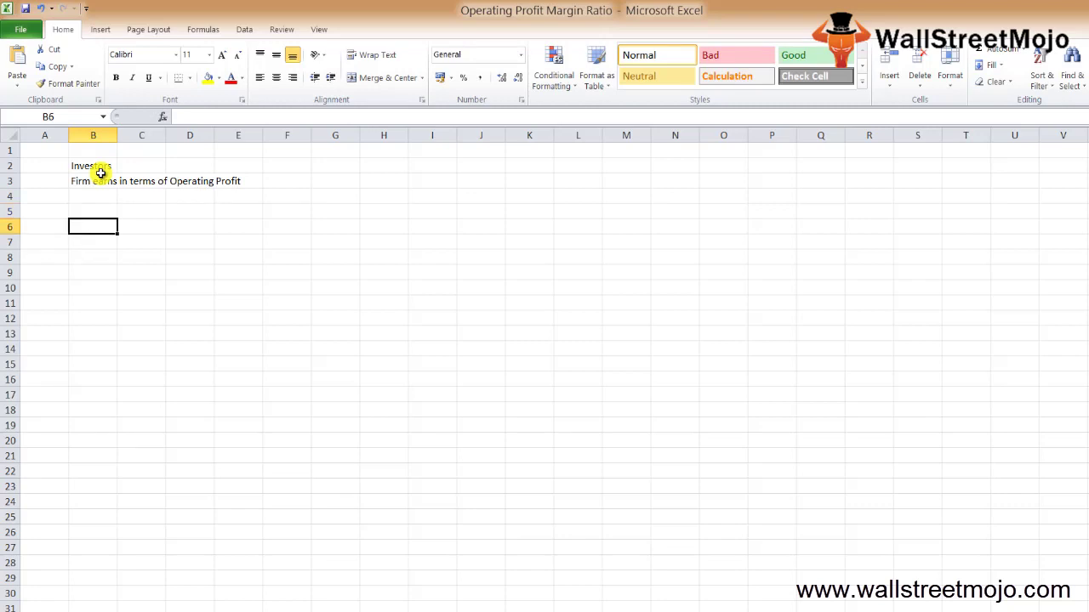
type("Operating Margin ")
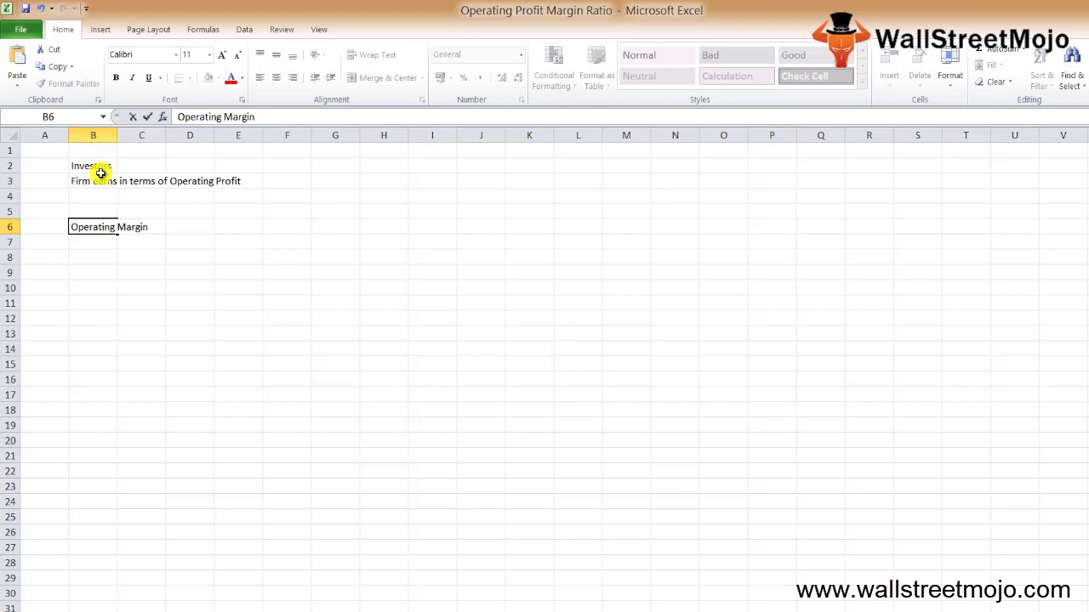
type("=")
key("ctrl+Return")
Write the formula's numerator "Operating Profit" in D6 and its denominator "Net Sales" in D7.
key("Right")
key("Right")
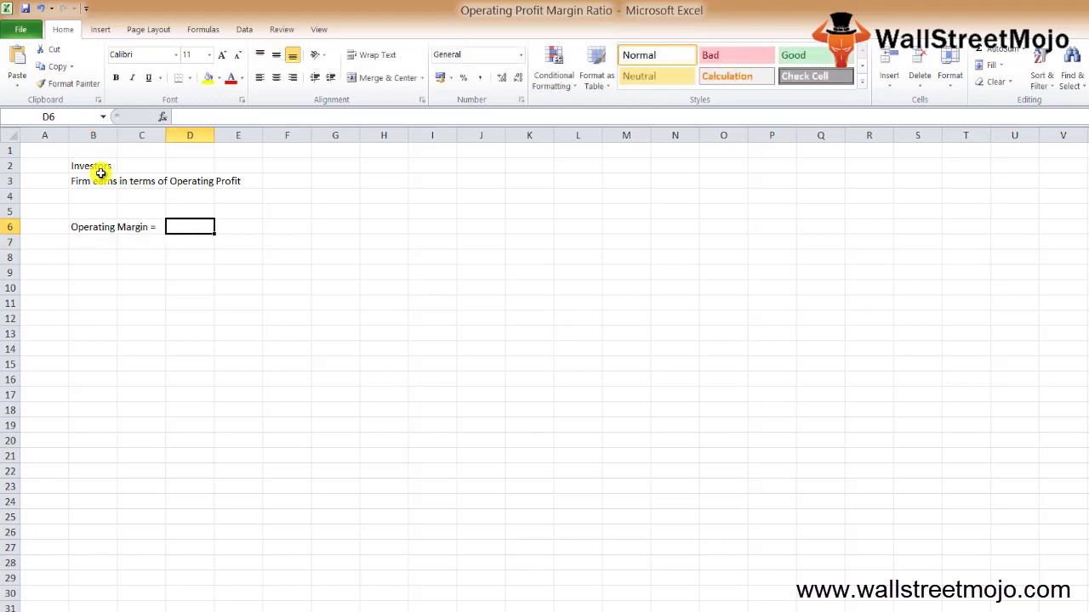
type("Operating")
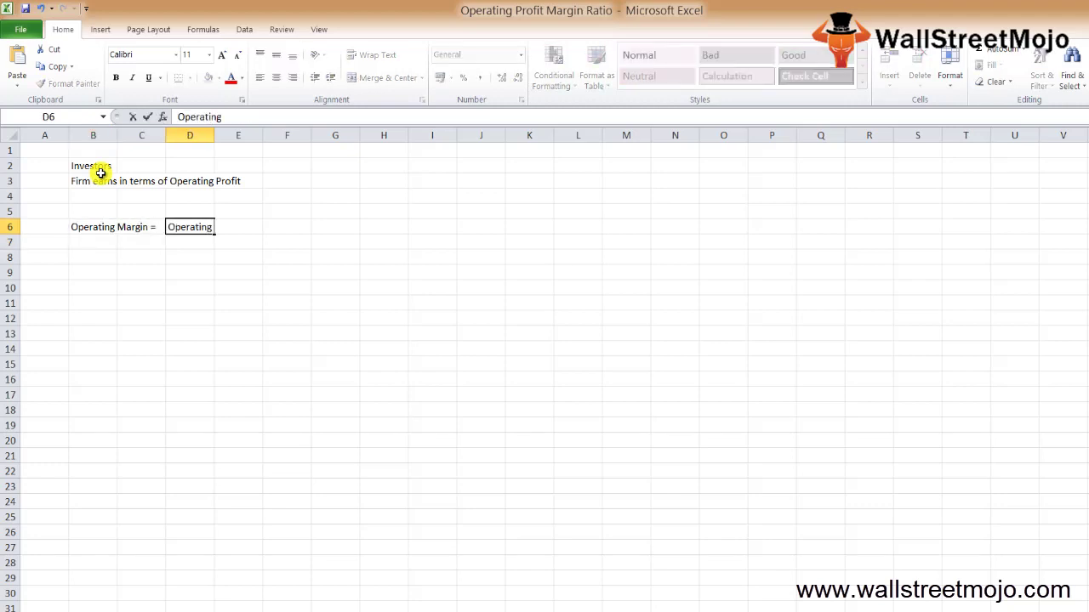
type(" Profit")
key("Return")
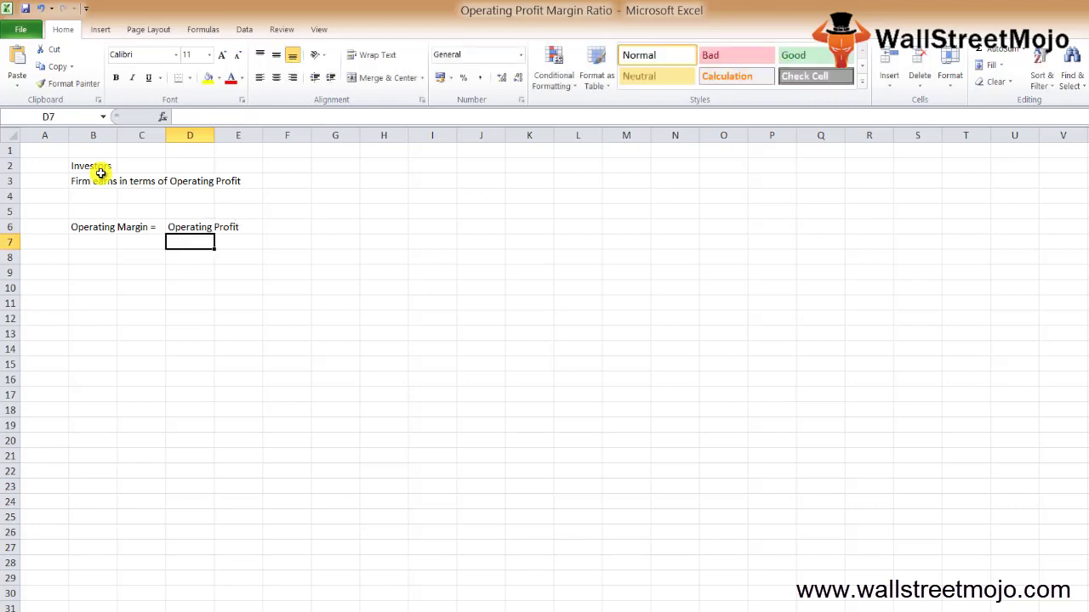
type("Net Sales")
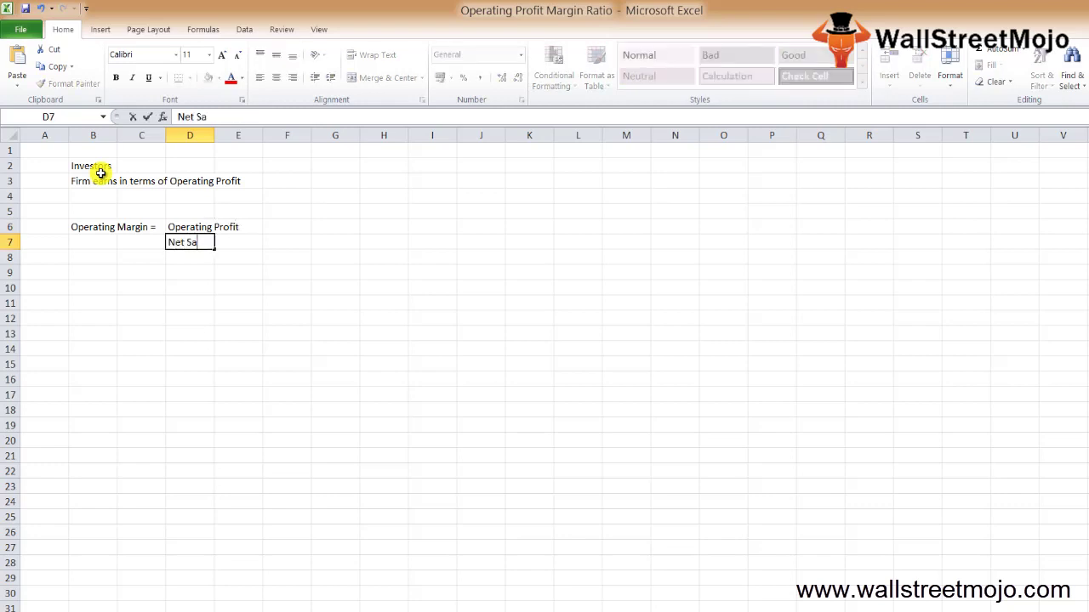
Complete the written formula by entering "*" and 100 in the cells following Operating Profit on row 6.
key("Up")
key("Right")
key("Right")
type("*")
key("Return")
key("Up")
key("Tab")
type("100")
key("Return")
Go to the next worksheet and enter the company heading "ABC" in B2.
key("Down")
key("Down")
key("Down")
key("Left")
key("Left")
key("ctrl+Page_Down")
key("Down")
key("Down")
key("Down")
key("Right")
key("Right")
key("Up")
left_click(100, 174)
key("Up")
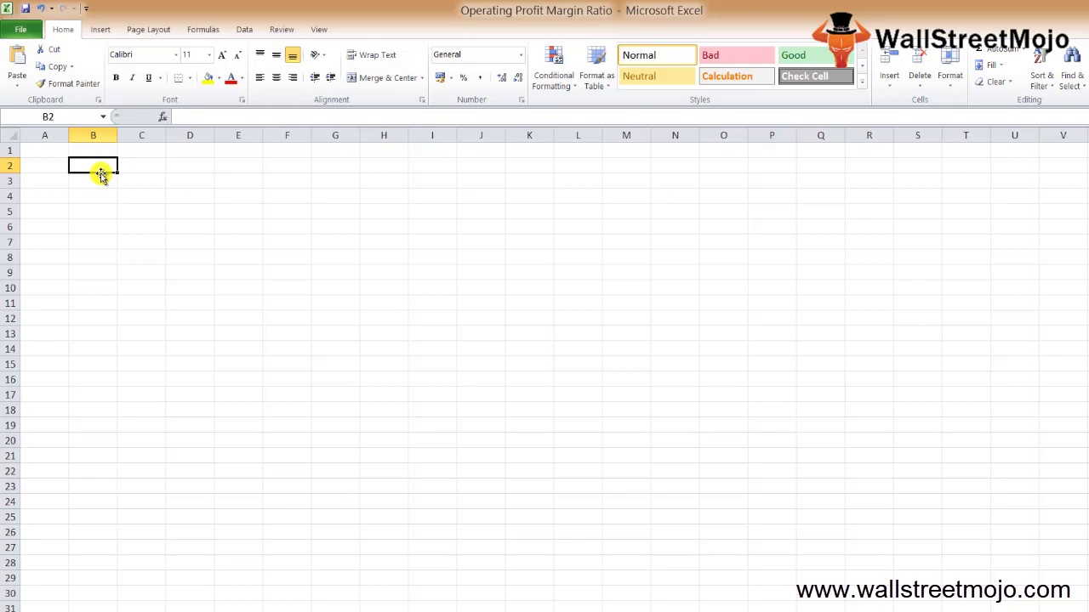
type("ABC")
key("Return")
Enter "Gross Sales" in B3 with the amount 564000 in C3.
type("Gros")
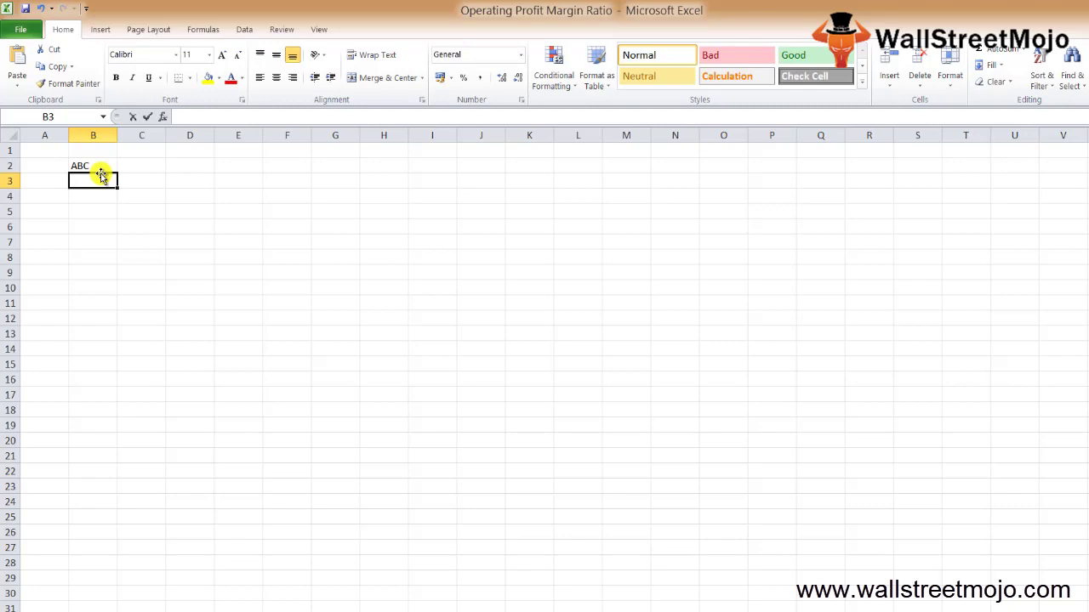
type("s Sales")
key("Return")
key("Up")
key("Right")
type("564000")
key("Return")
Enter "Sales Return" in B4 with the amount 54000 in C4.
key("Left")
type("Sale")
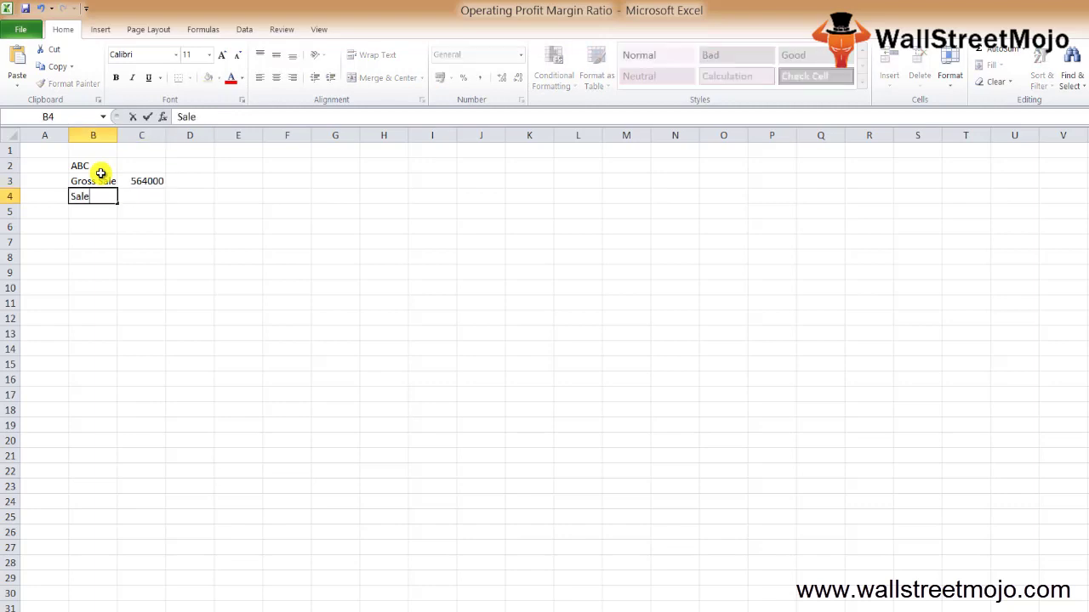
type("s Return")
key("Tab")
type("54000")
Enter "COGS" in B5 with the amount 240000 in C5.
key("Left")
key("Down")
type("COGS")
key("Tab")
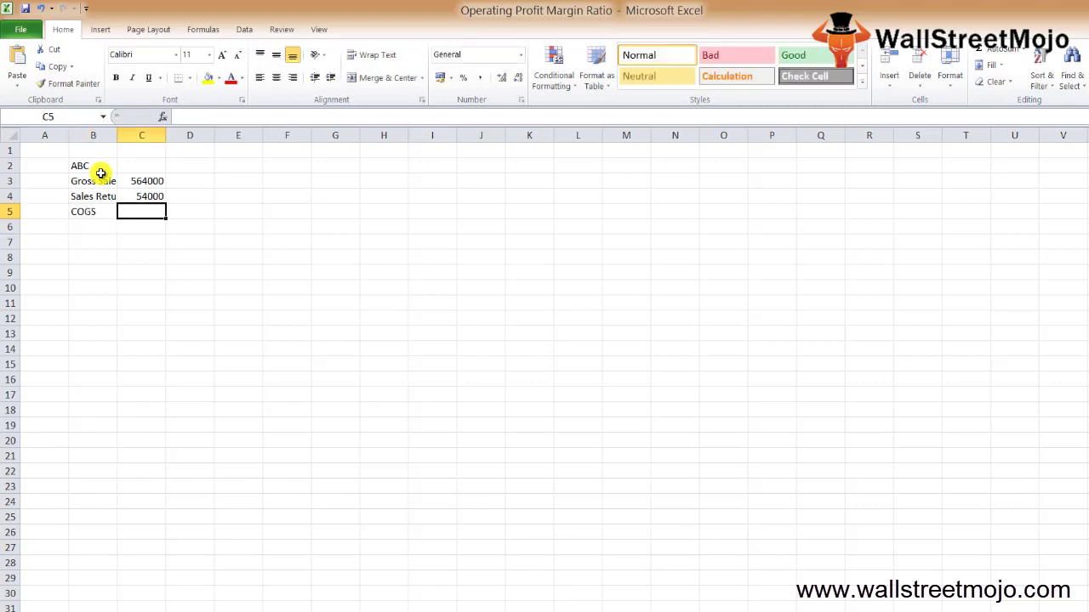
type("240000")
key("Return")
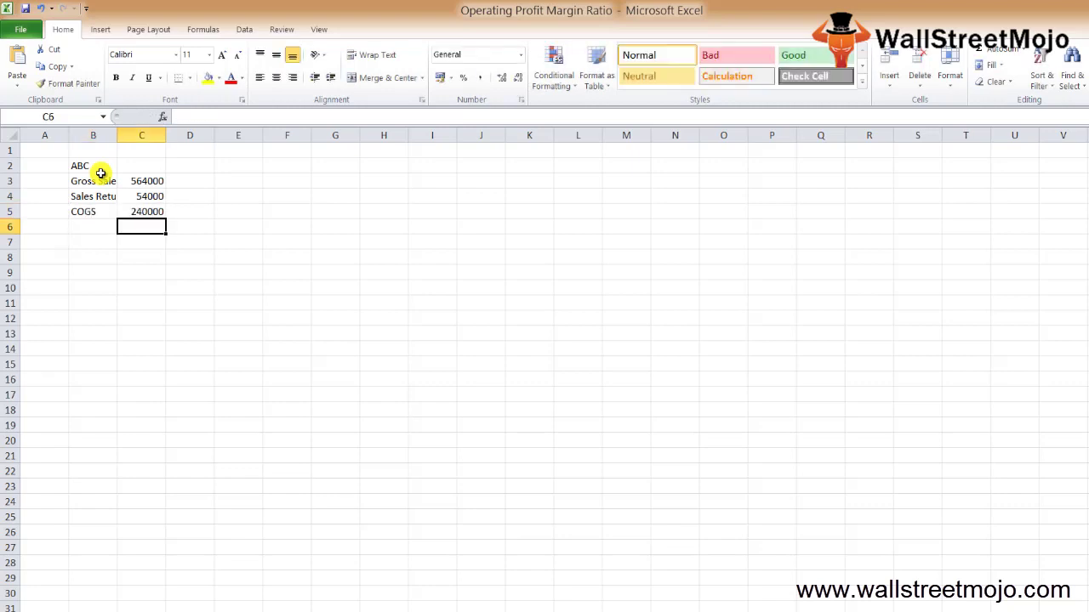
Enter the label "Labour expense" in B6.
key("Left")
type("Labo")
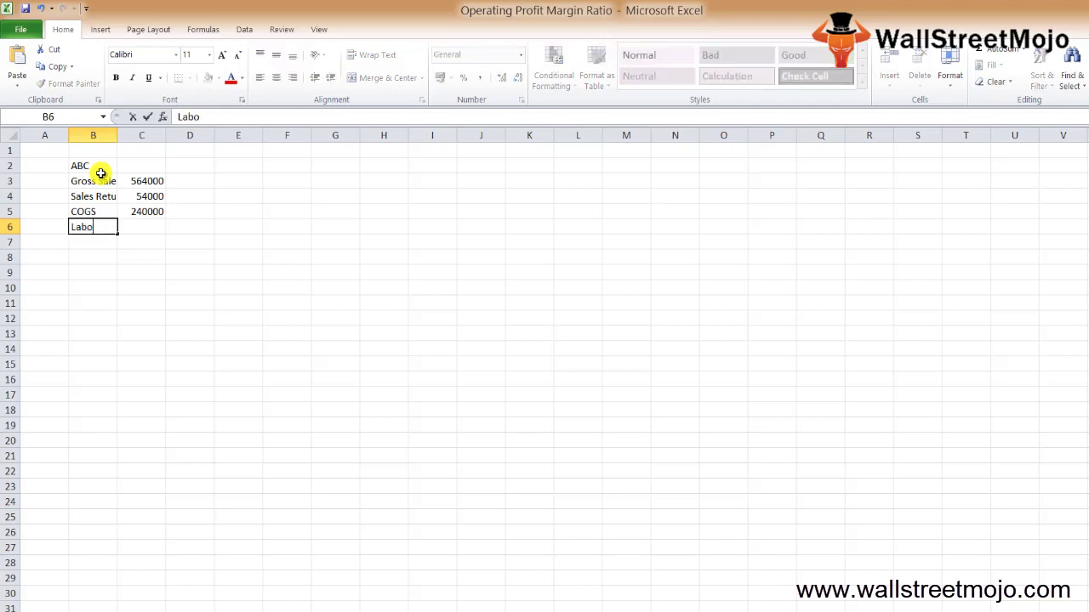
type("ur expens")
key("BackSpace")
key("BackSpace")
key("BackSpace")
key("BackSpace")
key("BackSpace")
type("pense")
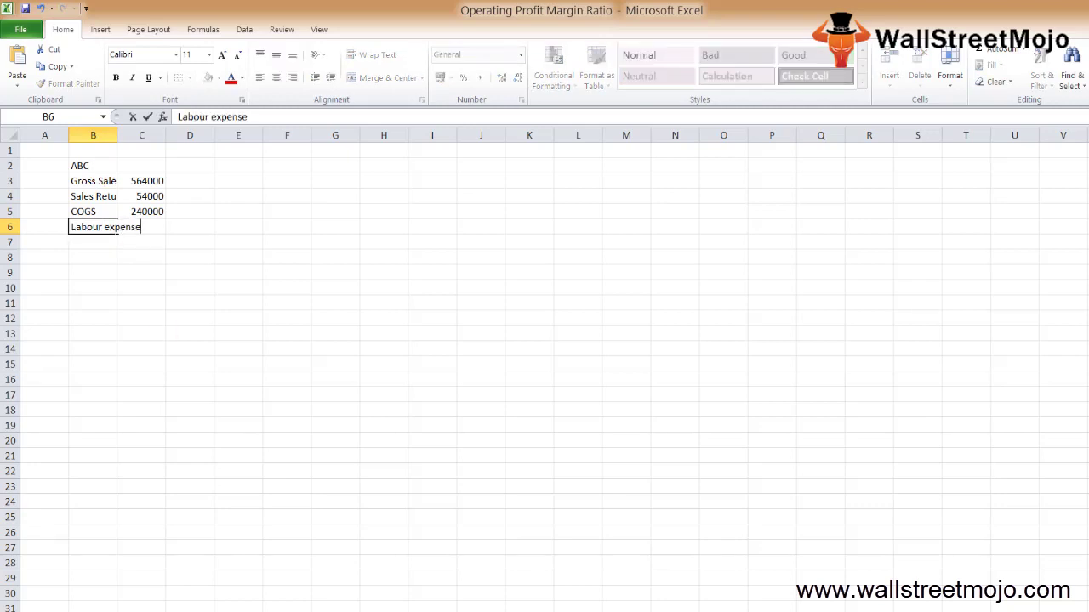
key("Return")
AutoFit the width of column B to the Labour expense label.
left_click(109, 228)
left_click(950, 77)
left_click(991, 177)
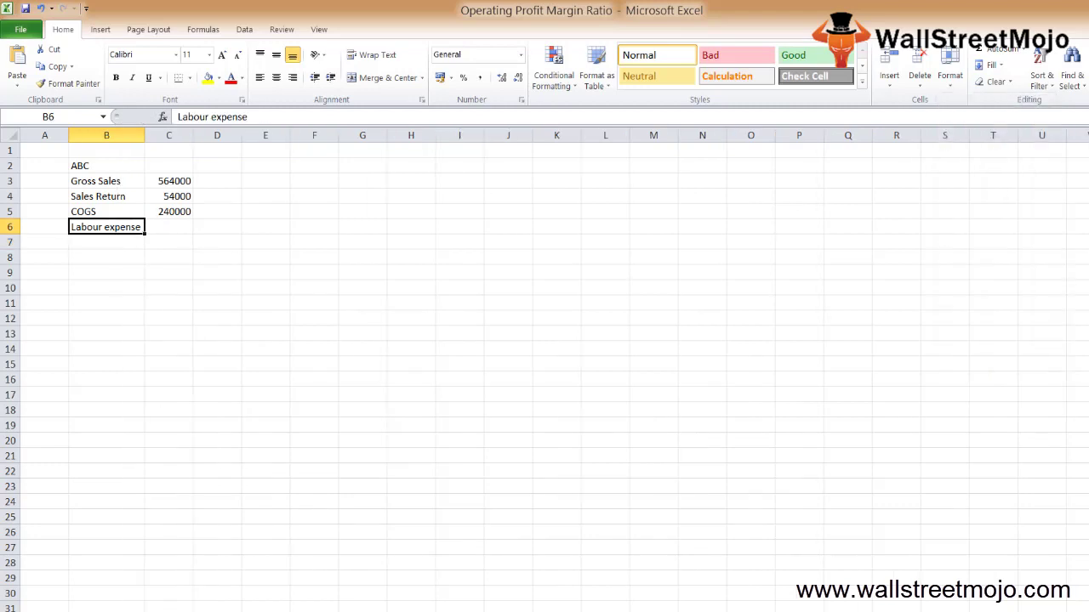
Enter 43000 in C6 as the labour expense amount.
key("Right")
type("43000")
key("Return")
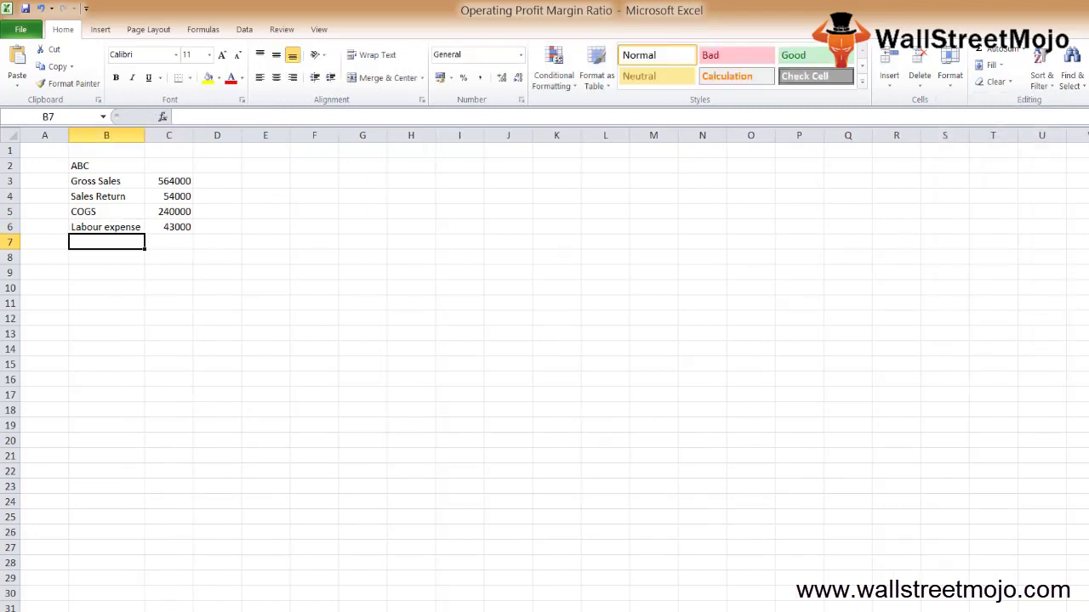
Enter "G&A Exp" in B7 with the amount 57000 in C7.
type("G")
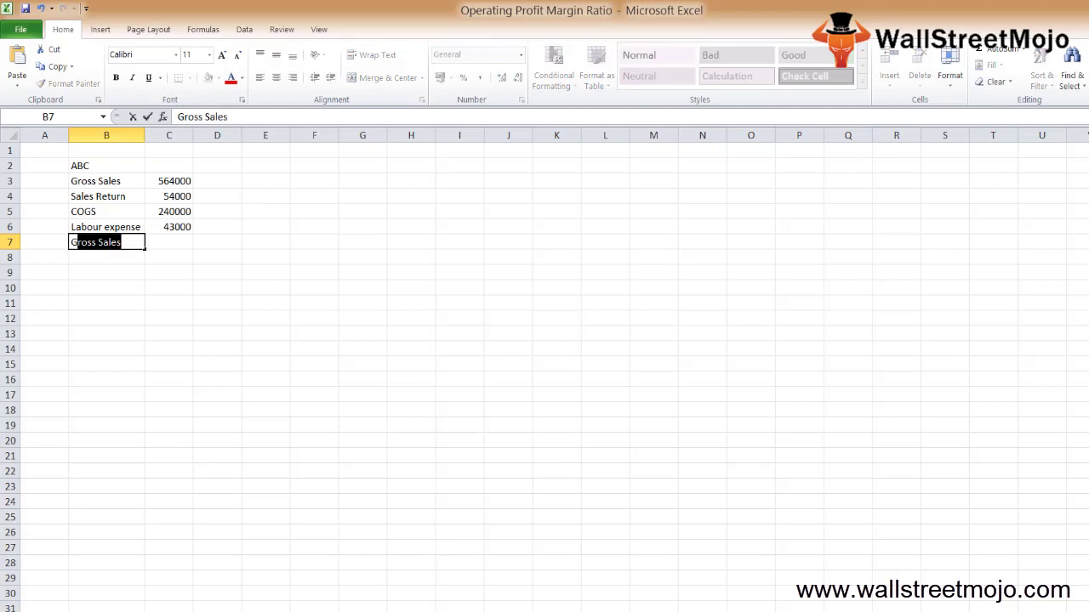
type("&A Exp")
key("Return")
left_click(169, 242)
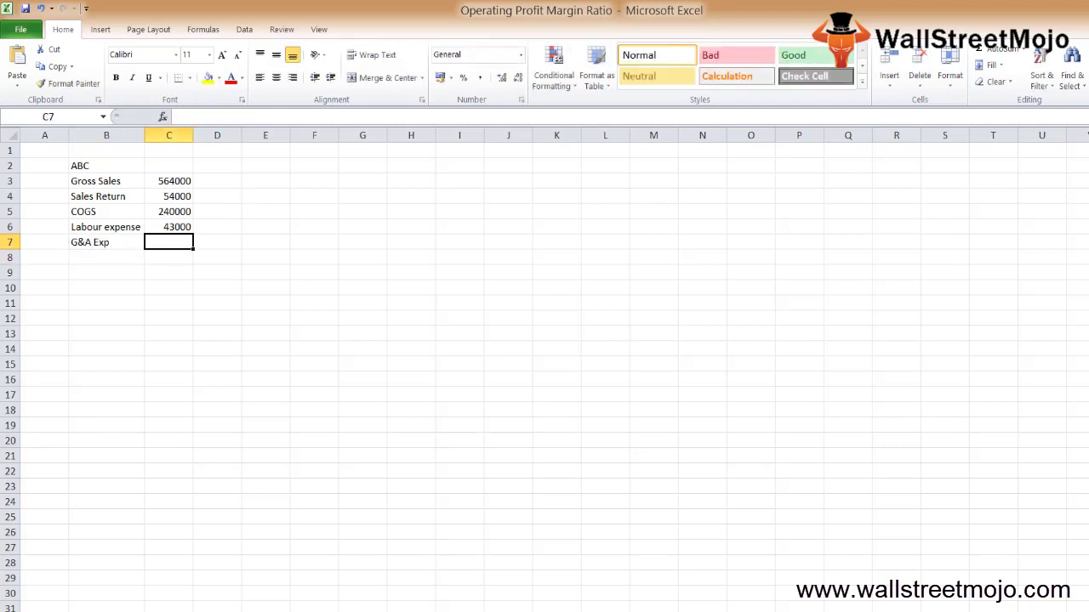
type("57000")
key("Return")
Enter "Net Sales" in B9 with the amount 54000 in C9.
key("Left")
key("Down")
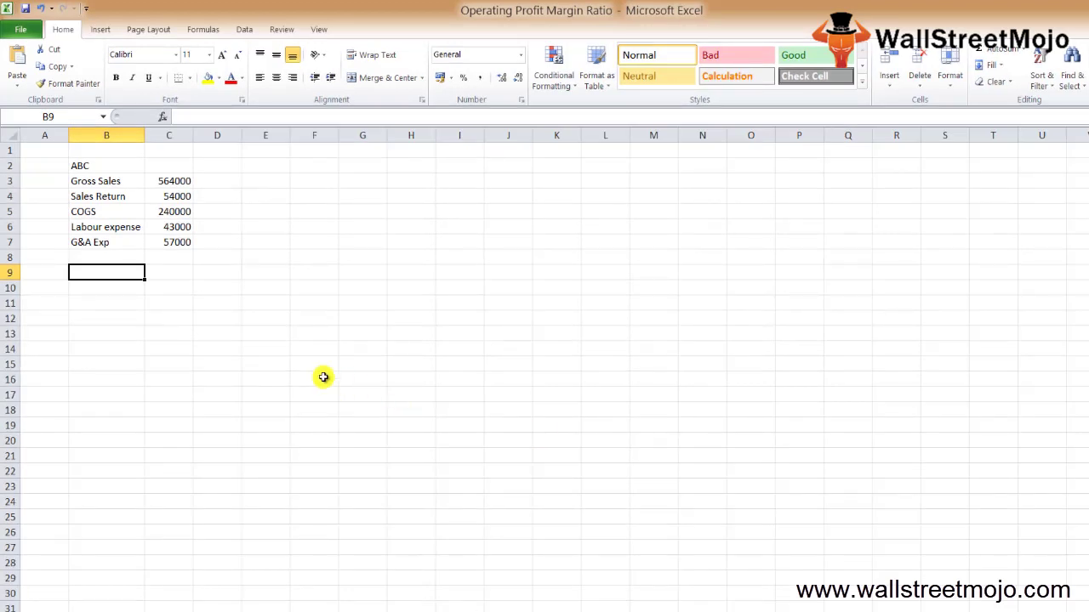
type("Net Sales")
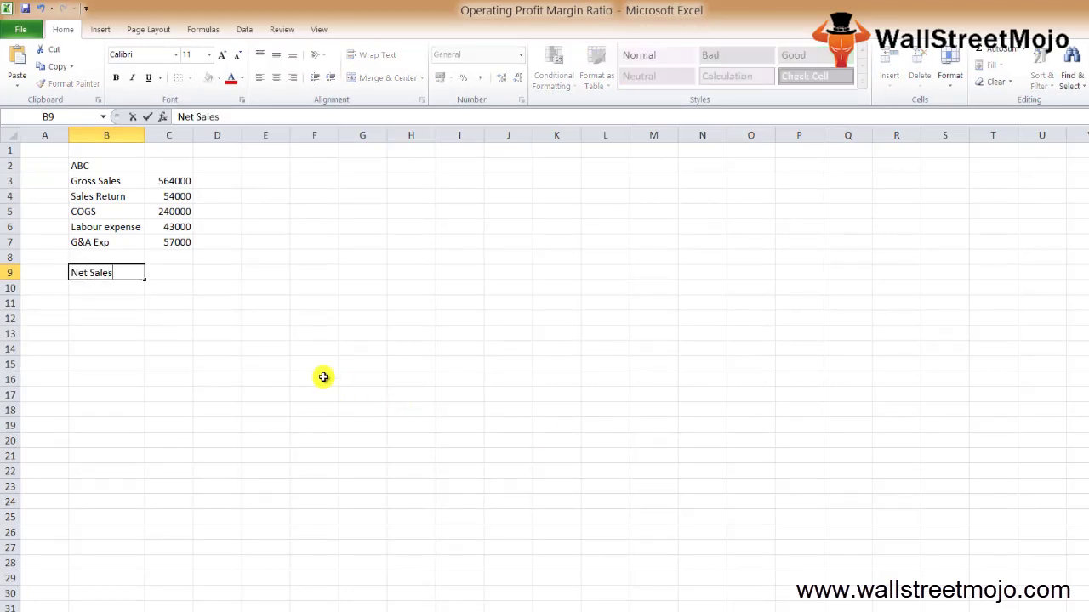
key("Return")
key("Up")
key("Right")
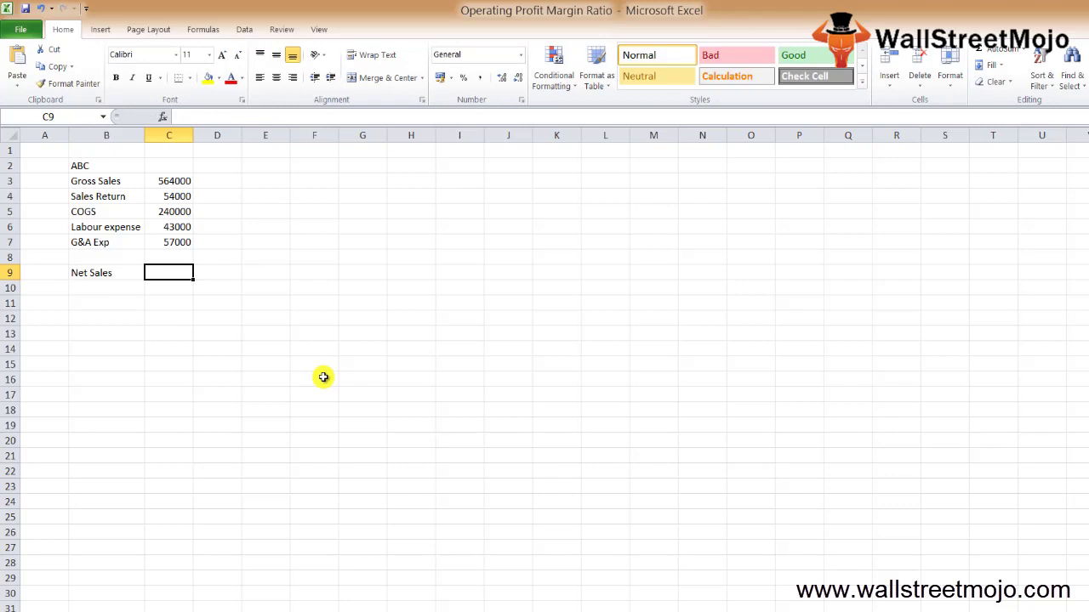
type("54000")
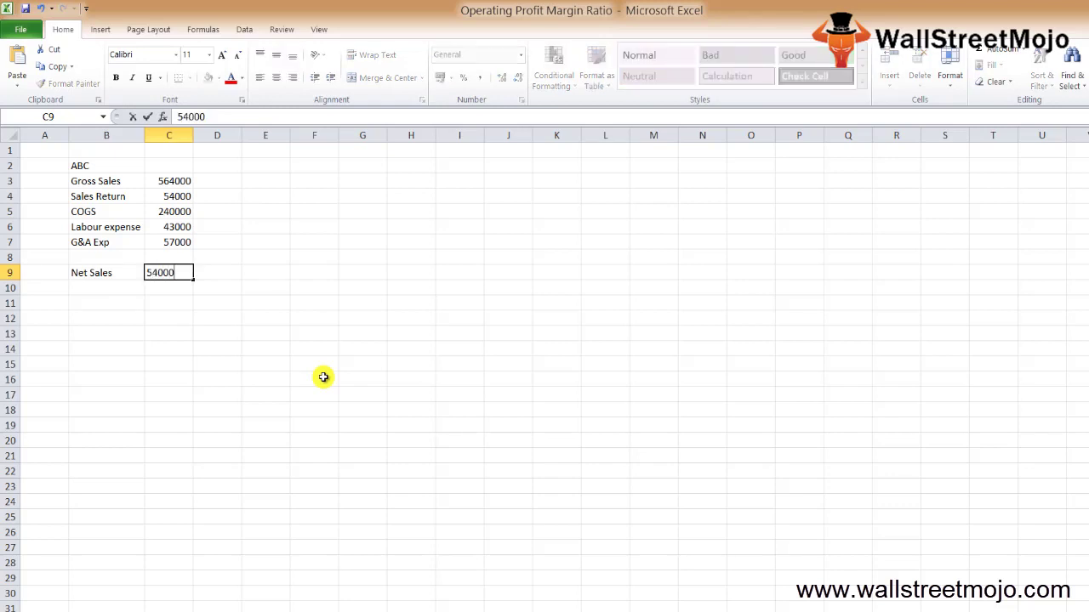
key("Return")
Copy the Gross Sales and Sales Return rows (B3:C4) and paste them at B9 over the Net Sales entry.
key("Left")
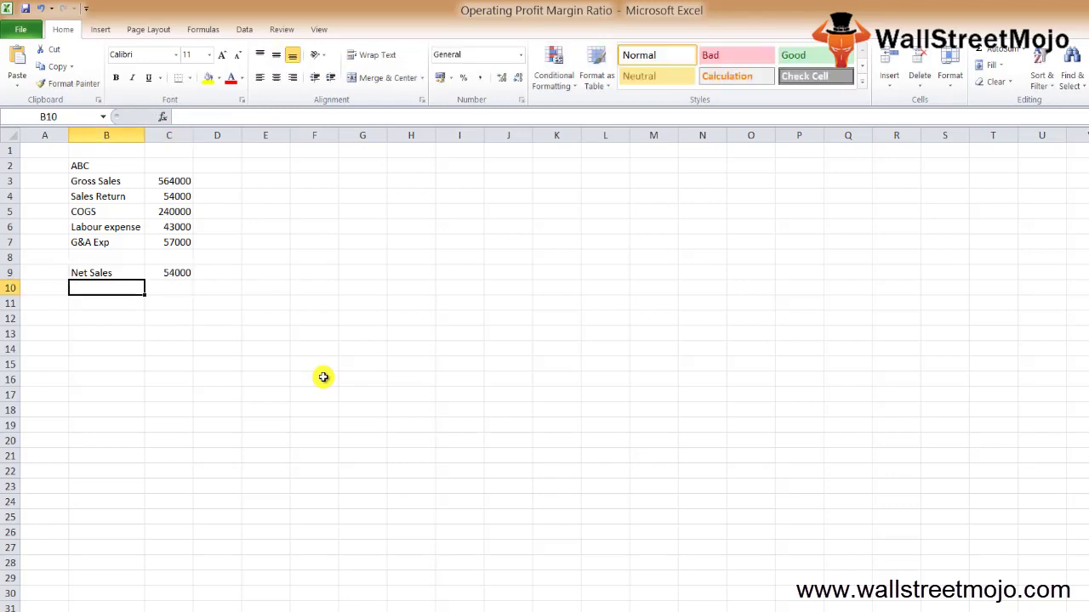
key("Up")
key("Up")
key("Up")
key("Up")
key("Up")
key("Up")
key("Up")
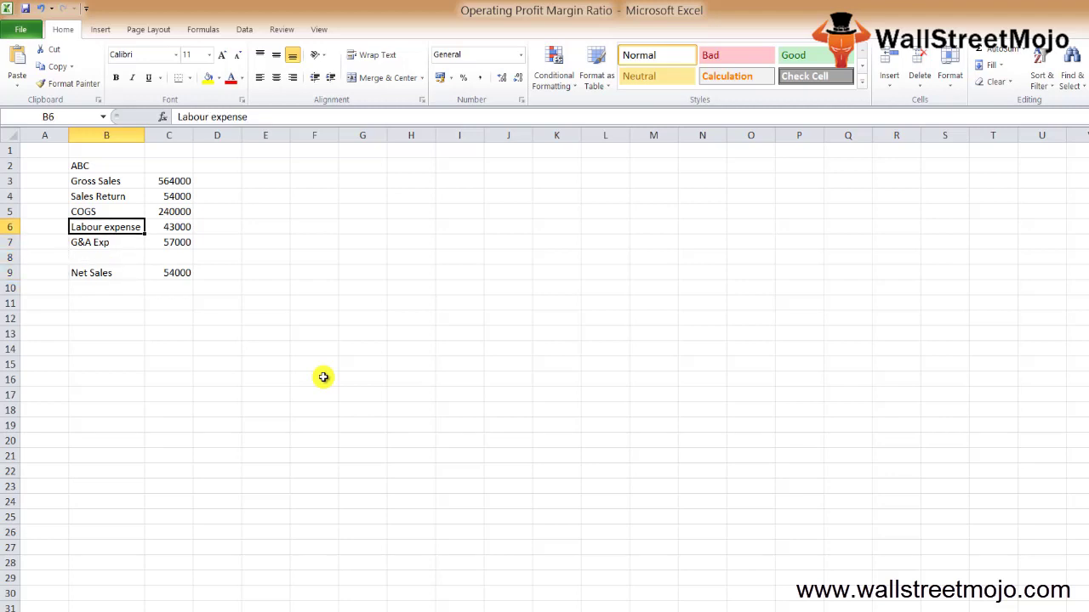
key("ctrl+c")
key("Down")
key("Down")
key("Down")
key("Down")
key("Up")
key("Up")
key("Up")
key("Up")
key("shift+Down")
key("shift+Right")
key("ctrl+c")
key("Down")
key("Down")
key("Down")
key("Down")
key("Down")
key("Down")
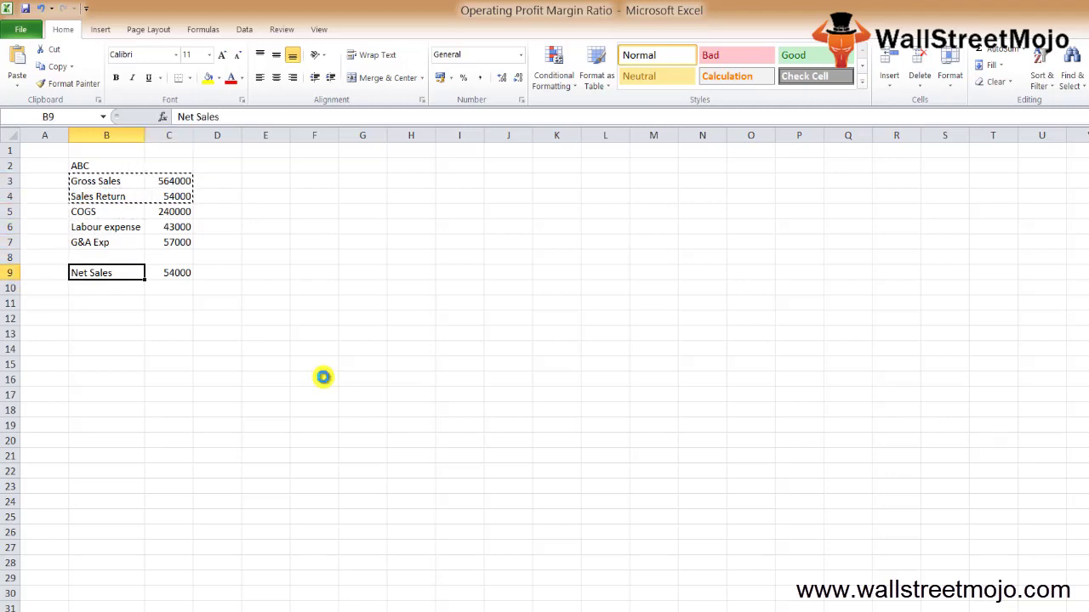
key("ctrl+v")
Enter "Net Sales" in B11 and calculate it in C11 as Gross Sales minus Sales Return (C9-C10).
key("Down")
key("Down")
type("N")
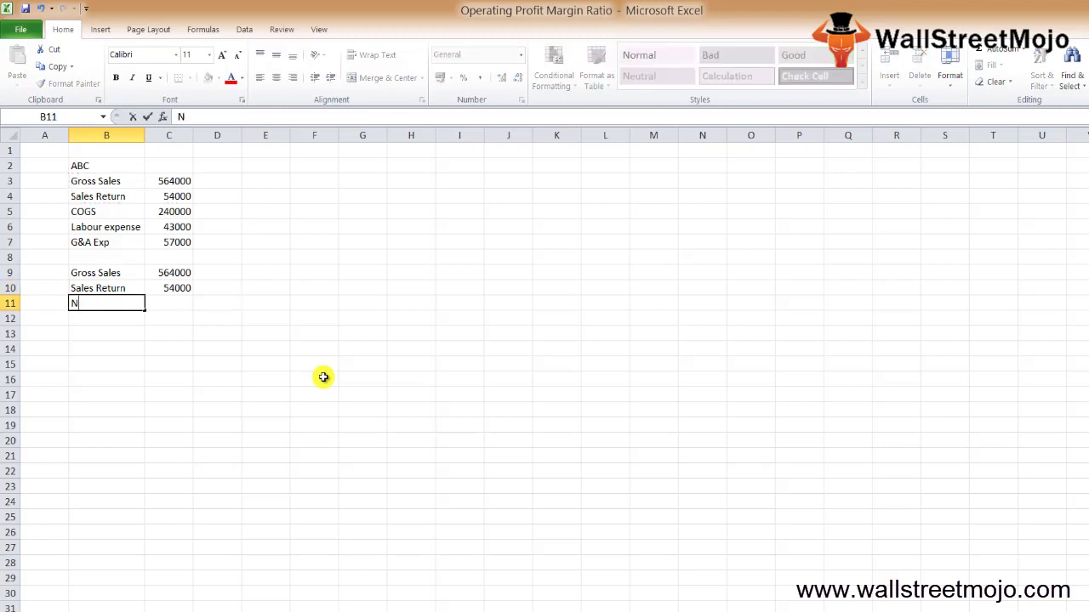
type("et Sales")
key("Tab")
type("=")
key("Up")
key("Up")
type("-")
key("Up")
key("Return")
key("Up")
key("Left")
key("shift+Right")
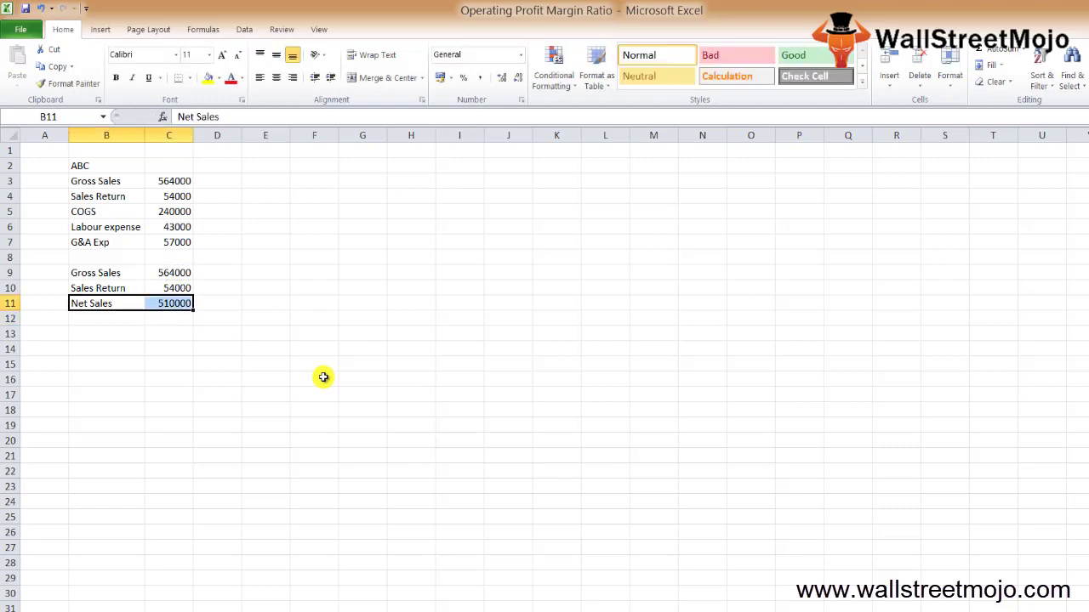
key("Down")
key("Down")
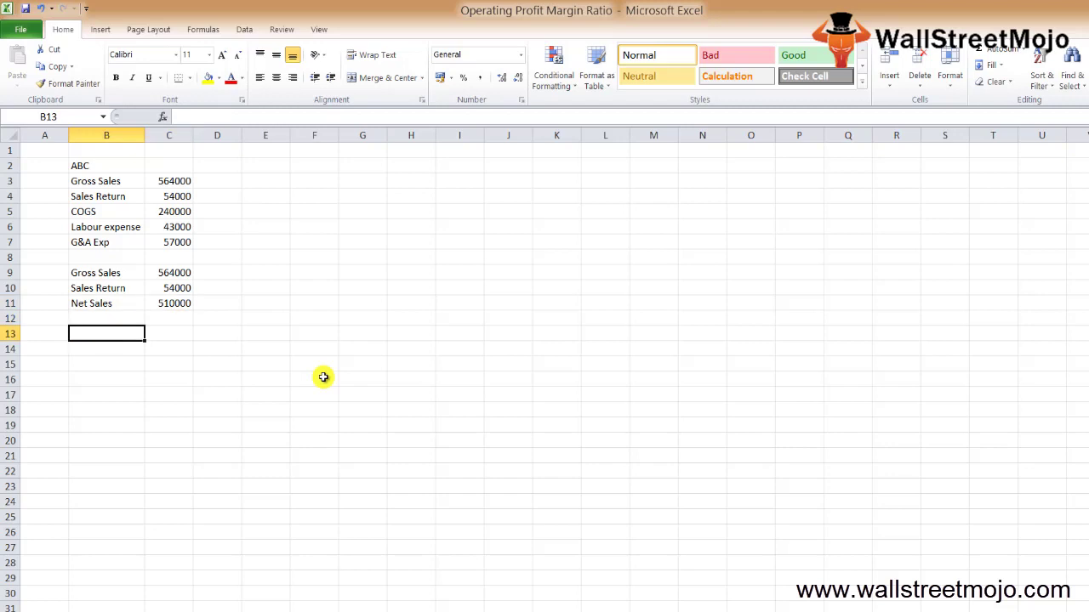
Enter the label "GrossProfit" in B14.
key("Down")
type("Gross")
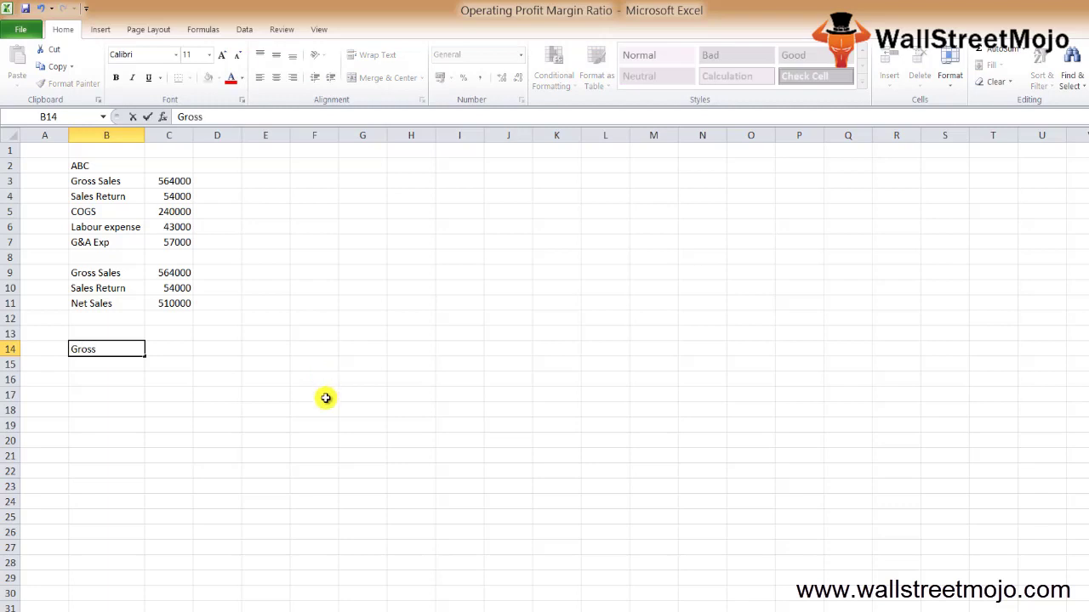
type("Profit")
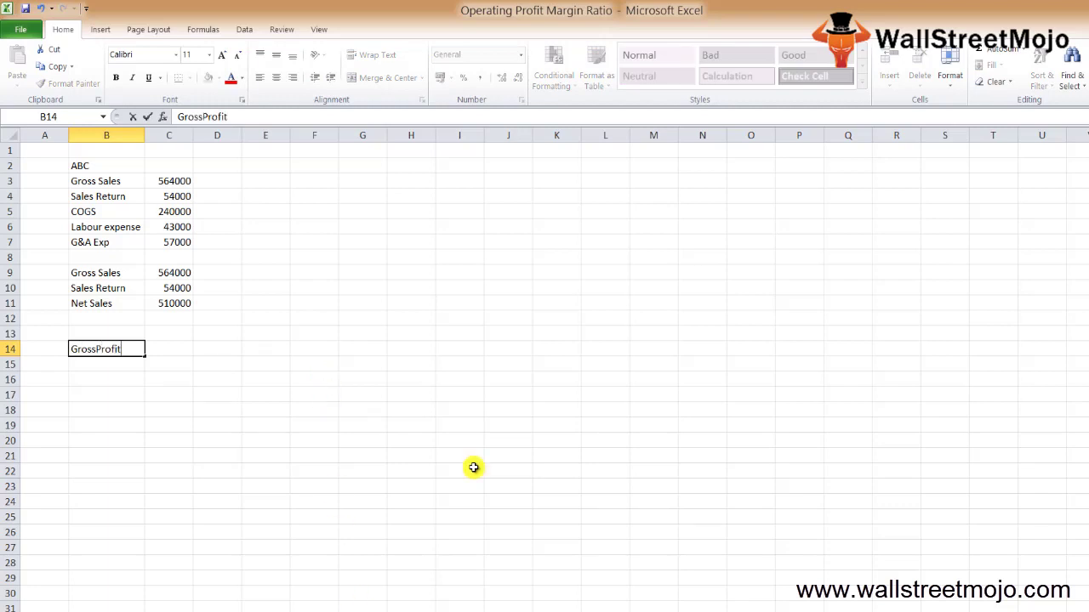
key("Return")
key("Up")
key("Right")
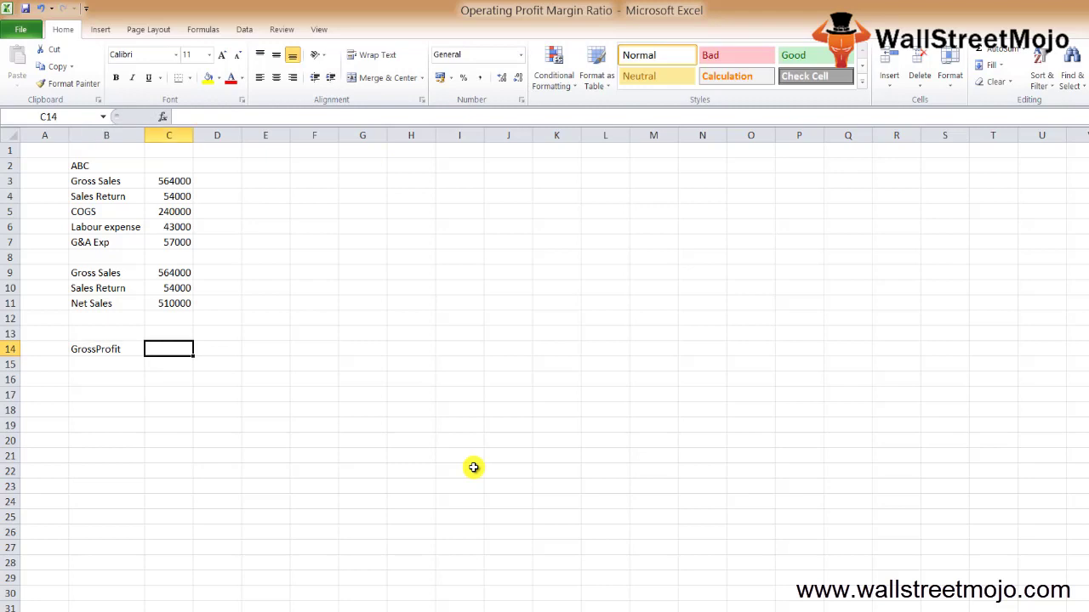
Calculate the gross profit in C14 as Net Sales minus COGS (C11-C5).
type("=")
key("Up")
key("Up")
key("Up")
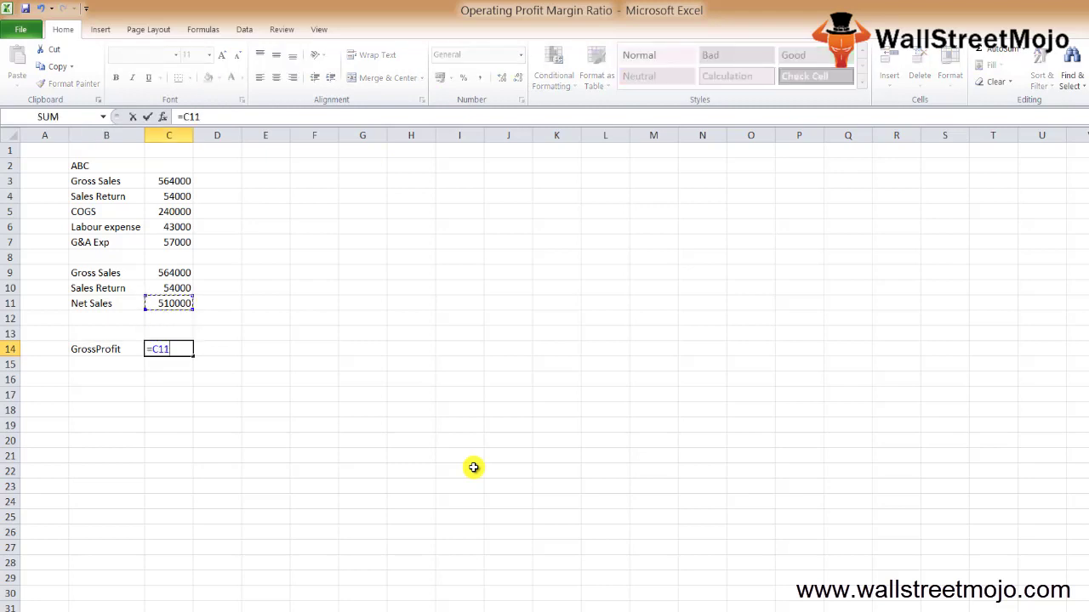
type("-")
key("Up")
key("Up")
key("Up")
key("Up")
key("Up")
key("Up")
key("Up")
key("Up")
key("Up")
key("Return")
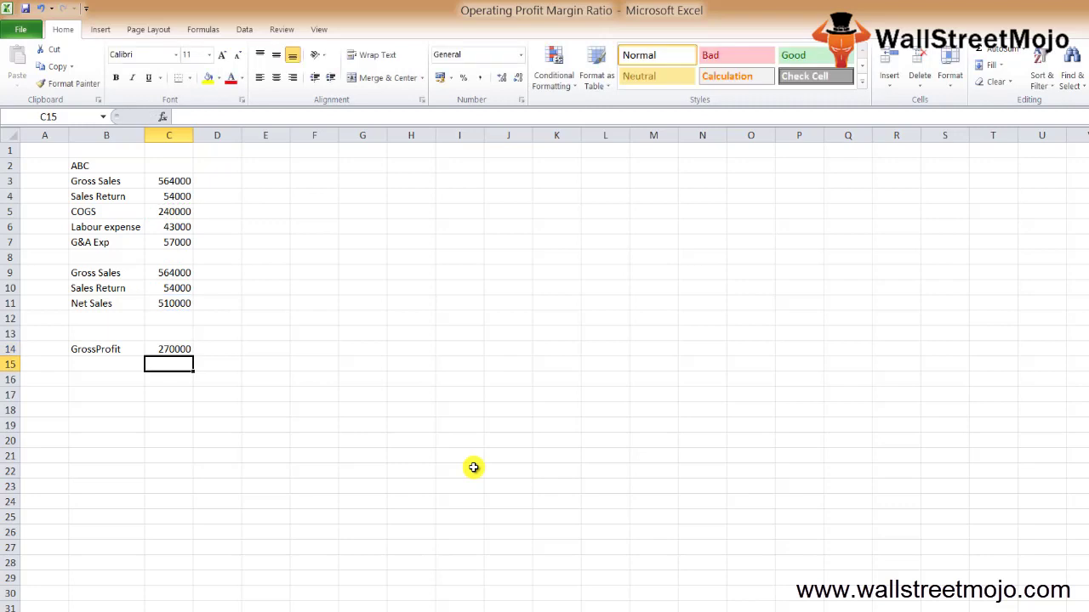
Enter the label "Operating Profit" in B16.
key("Up")
key("Left")
key("Down")
key("Right")
key("Down")
key("Left")
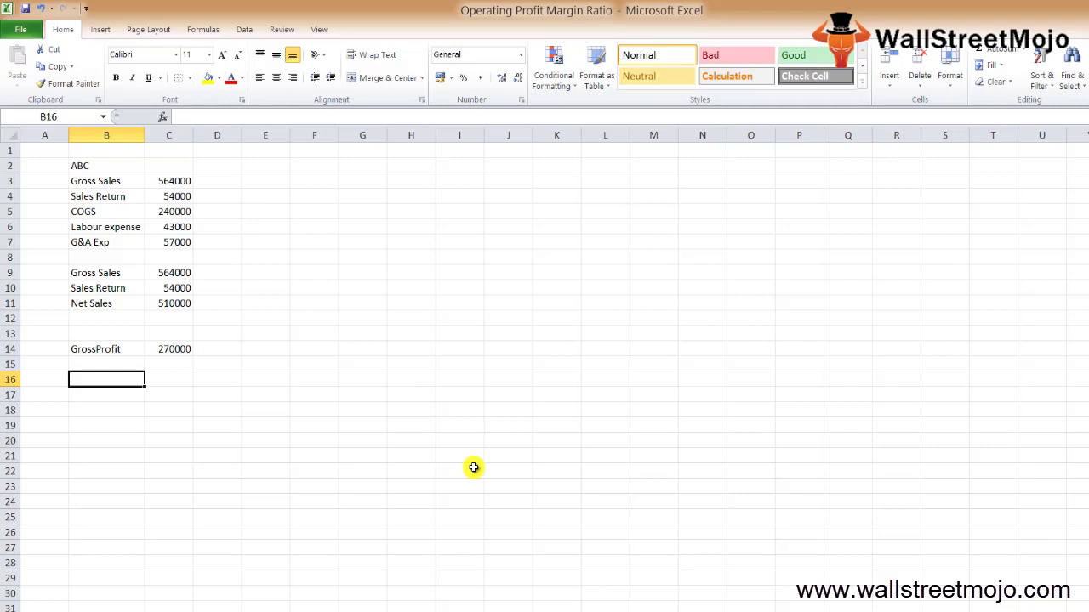
type("Operating")
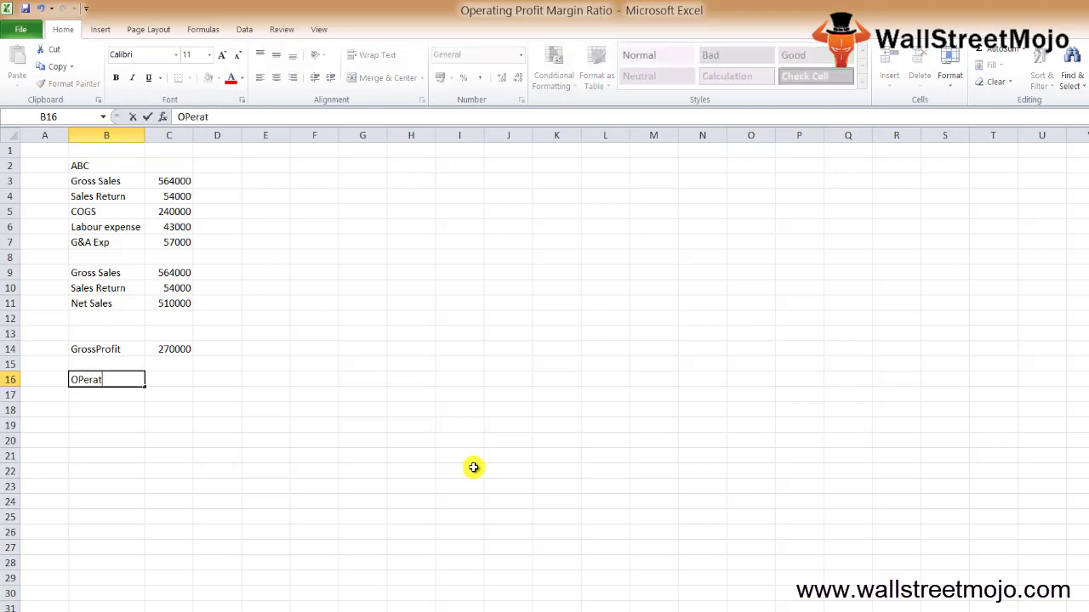
type(" Profit")
key("Tab")
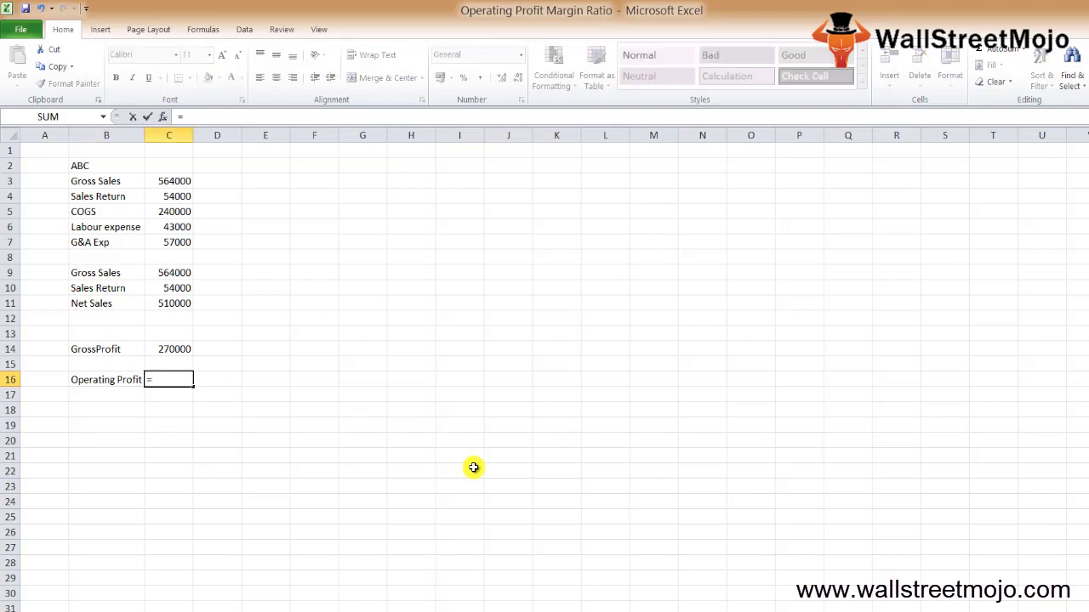
Calculate the operating profit in C16 as gross profit minus Labour expense and G&A Exp (C14-C6-C7).
type("C14-")
key("Up")
key("Up")
key("Up")
key("Up")
key("Up")
key("Up")
key("Up")
key("Up")
key("Up")
key("Up")
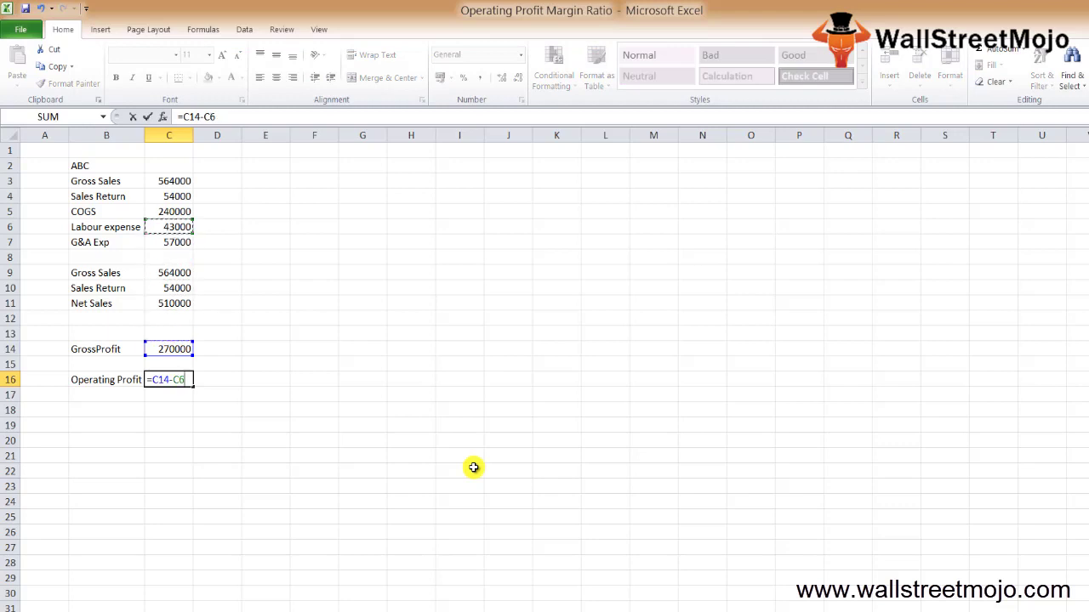
type("-")
key("Up")
key("Up")
key("Up")
key("Up")
key("Up")
key("Up")
key("Up")
key("Up")
key("Up")
key("Return")
key("Up")
key("Left")
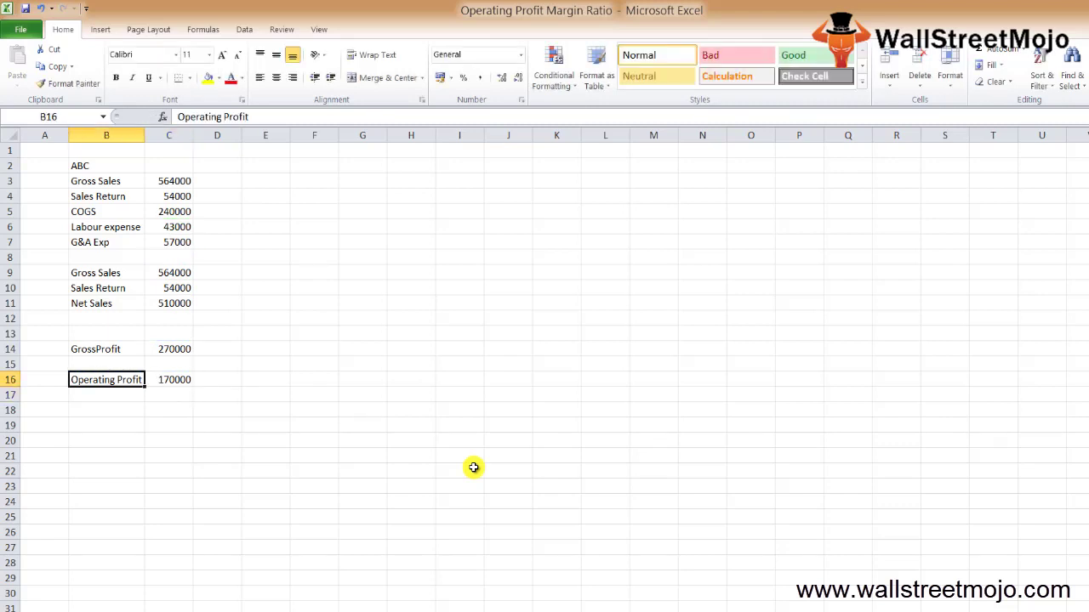
Enter the label "Operating Profit margin Formulla=" in B18.
key("shift+space")
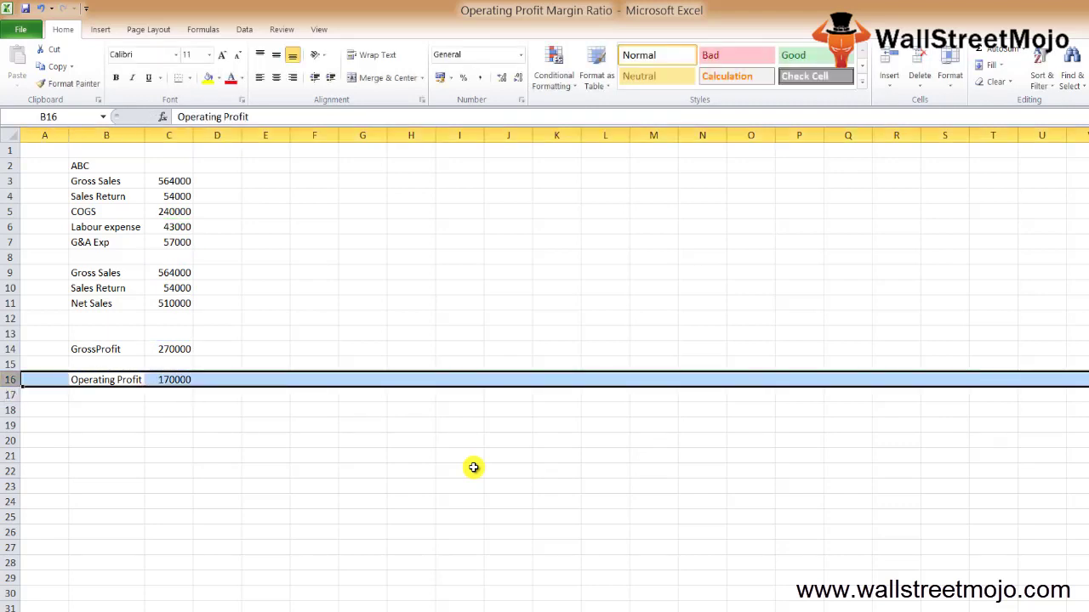
key("Down")
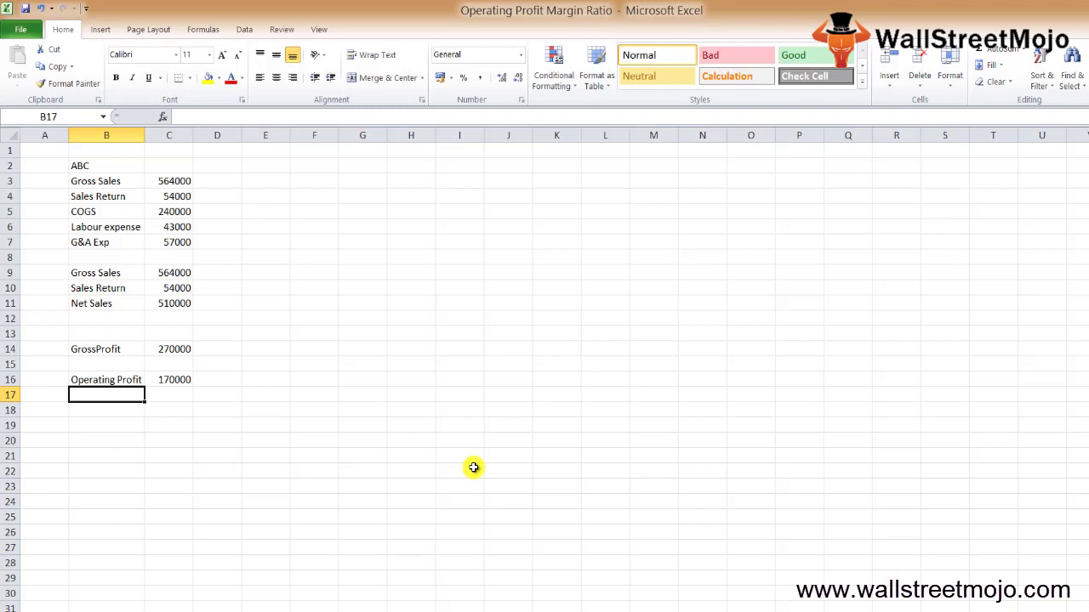
key("Down")
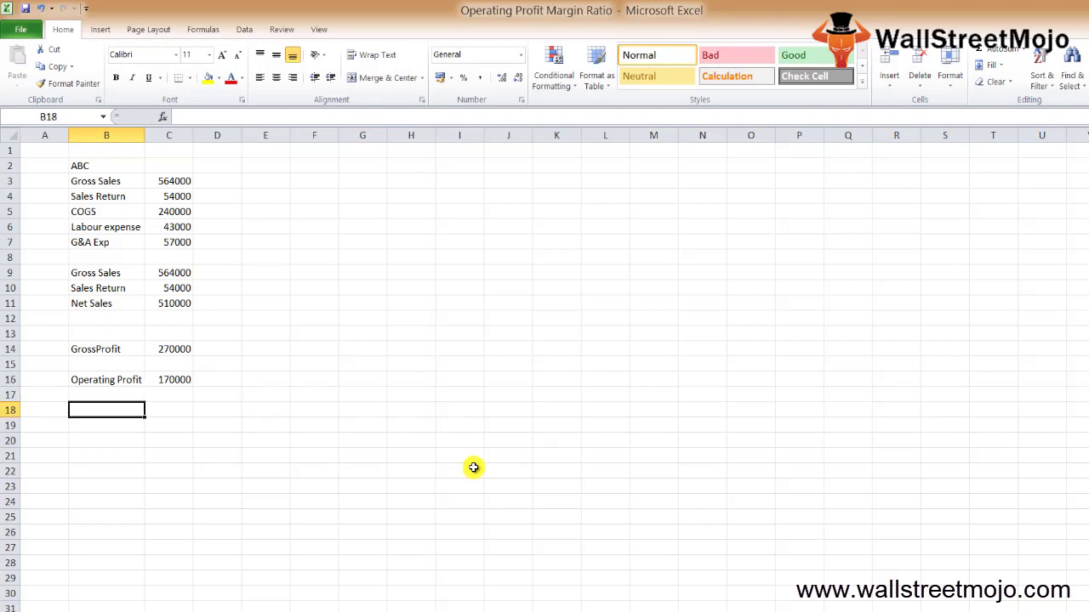
type("Operating ")
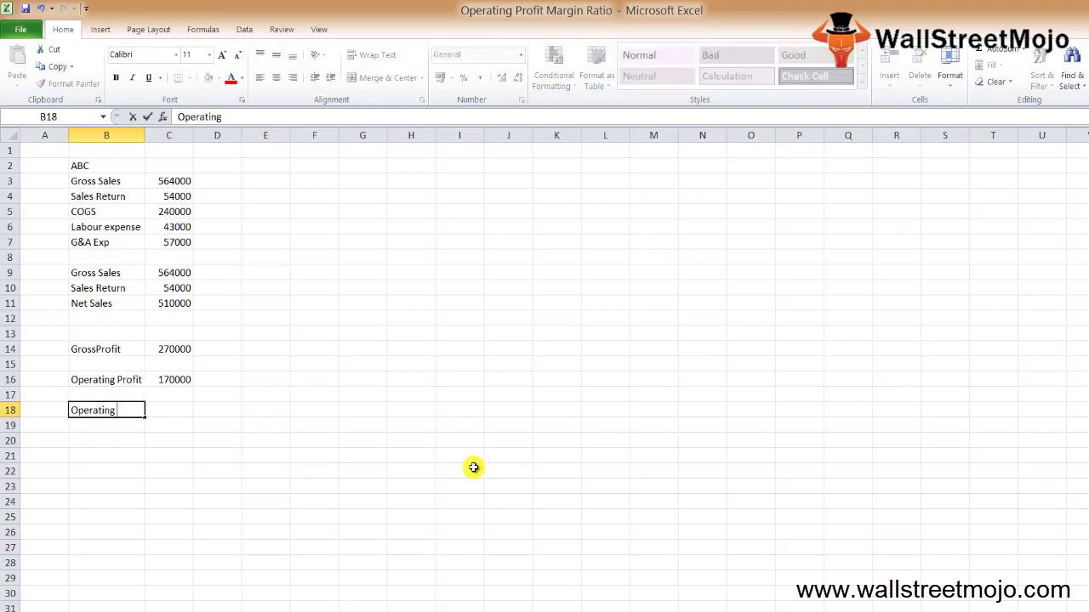
type("Prfit Ma")
key("BackSpace")
key("BackSpace")
key("BackSpace")
key("BackSpace")
key("BackSpace")
type("it margin Formulls")
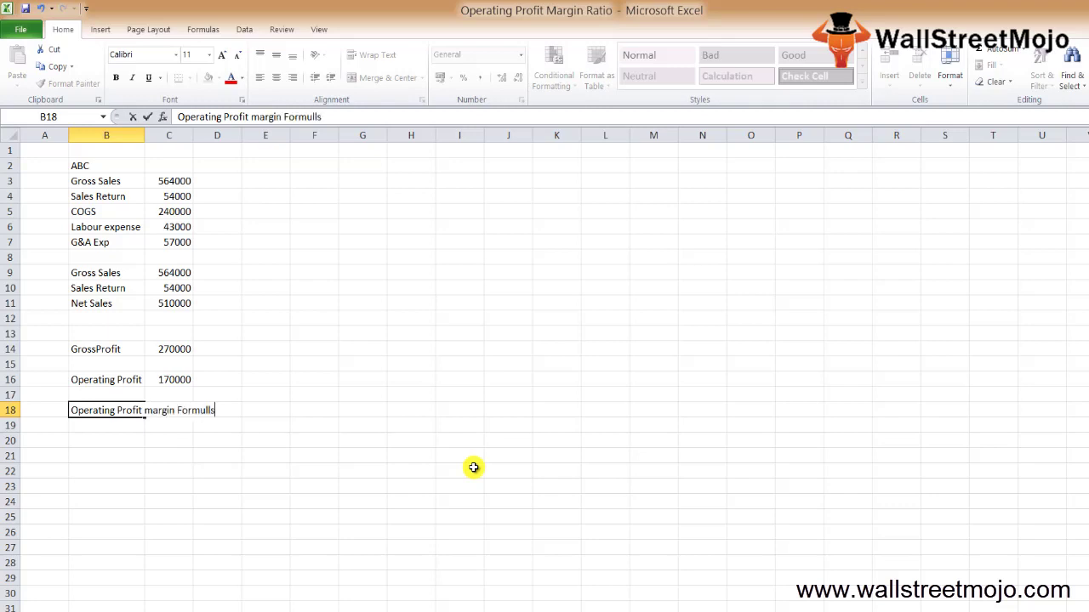
key("Return")
Calculate the operating profit margin in D18 as Operating Profit divided by Net Sales (C16/C11).
key("Up")
key("Right")
key("Right")
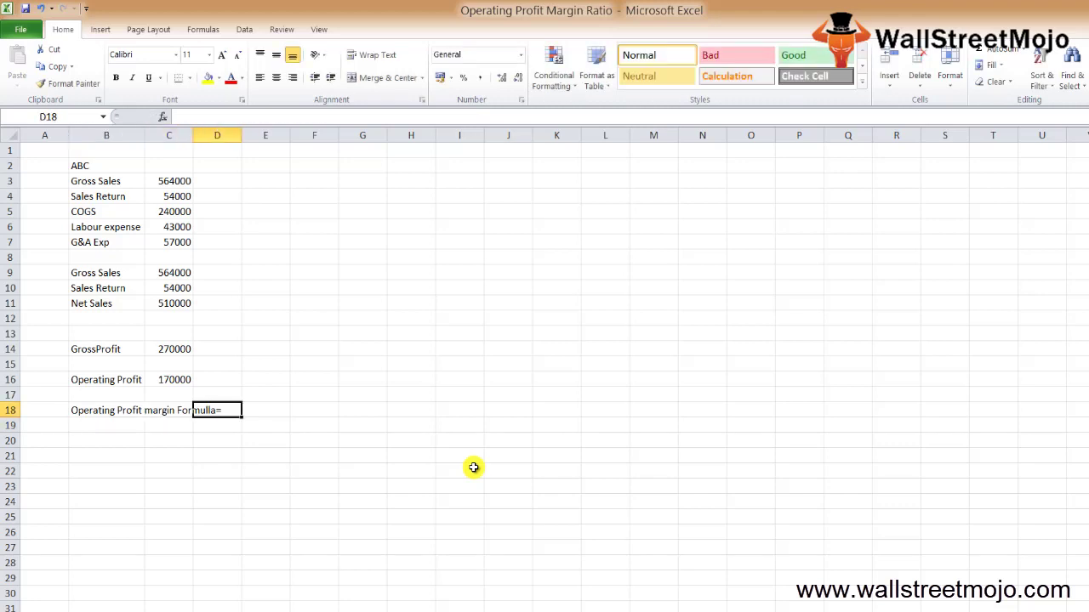
type("=")
key("Up")
key("Left")
key("Up")
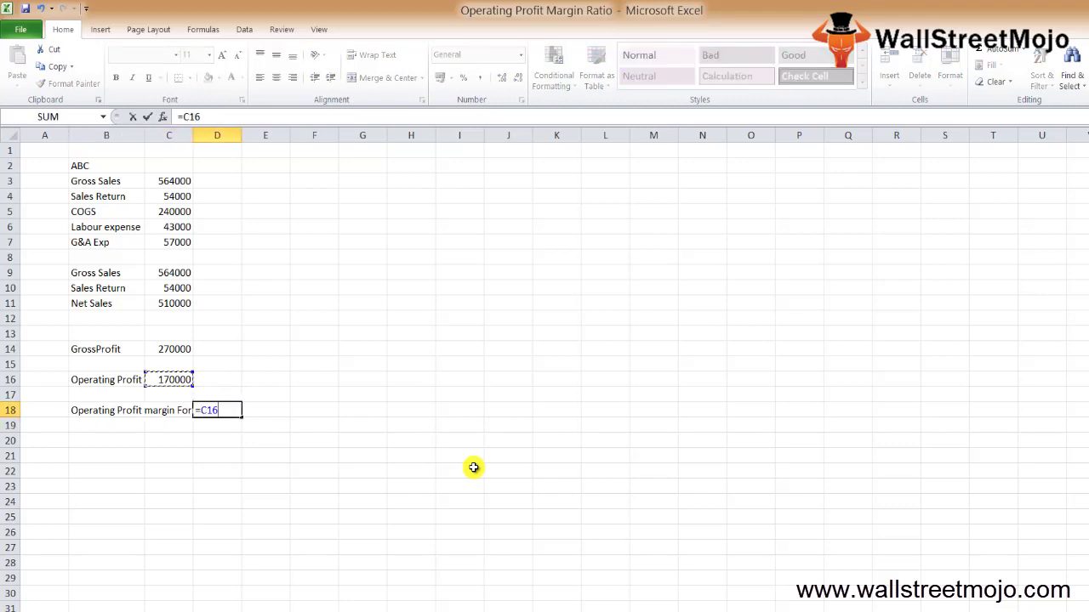
type("/")
key("Up")
key("Up")
key("Up")
key("Up")
key("Up")
key("Up")
key("Up")
key("Up")
key("Up")
key("Up")
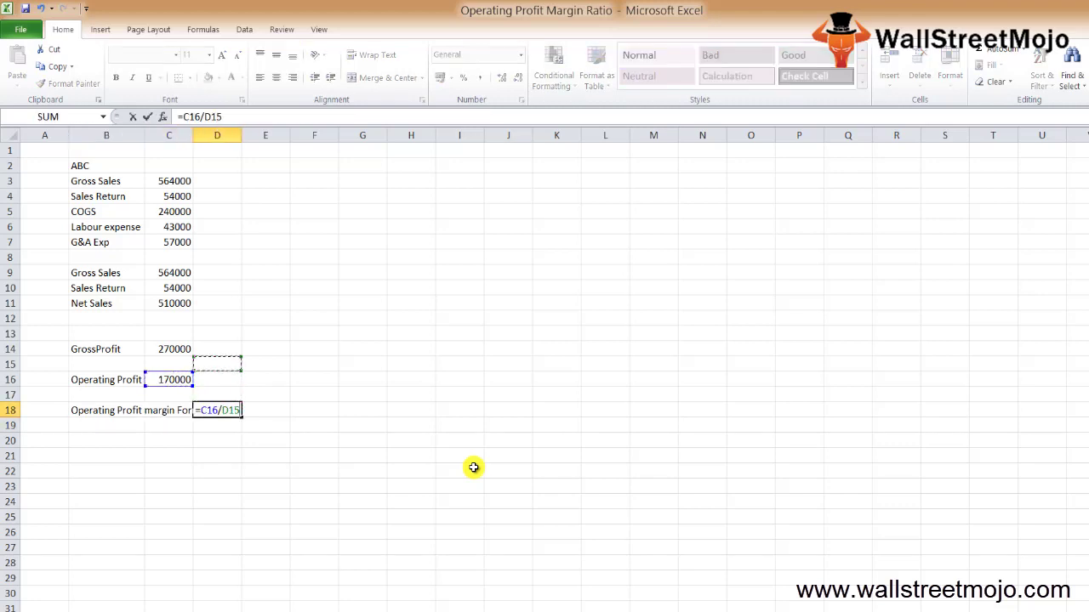
key("Left")
key("Down")
key("Down")
key("Down")
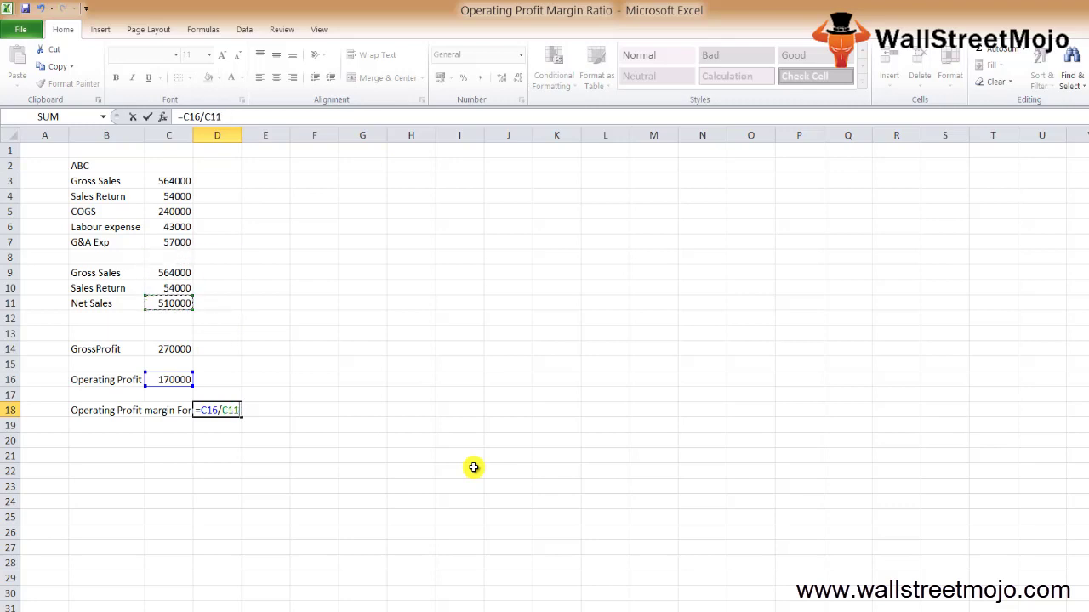
key("ctrl+Return")
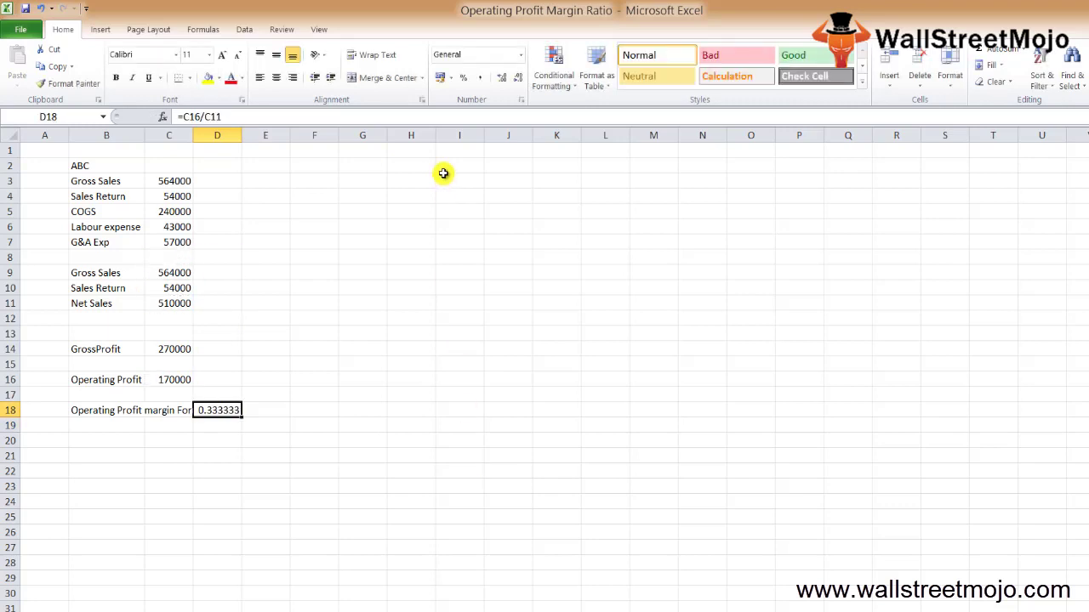
Format the operating profit margin in D18 as a percentage.
left_click(462, 77)
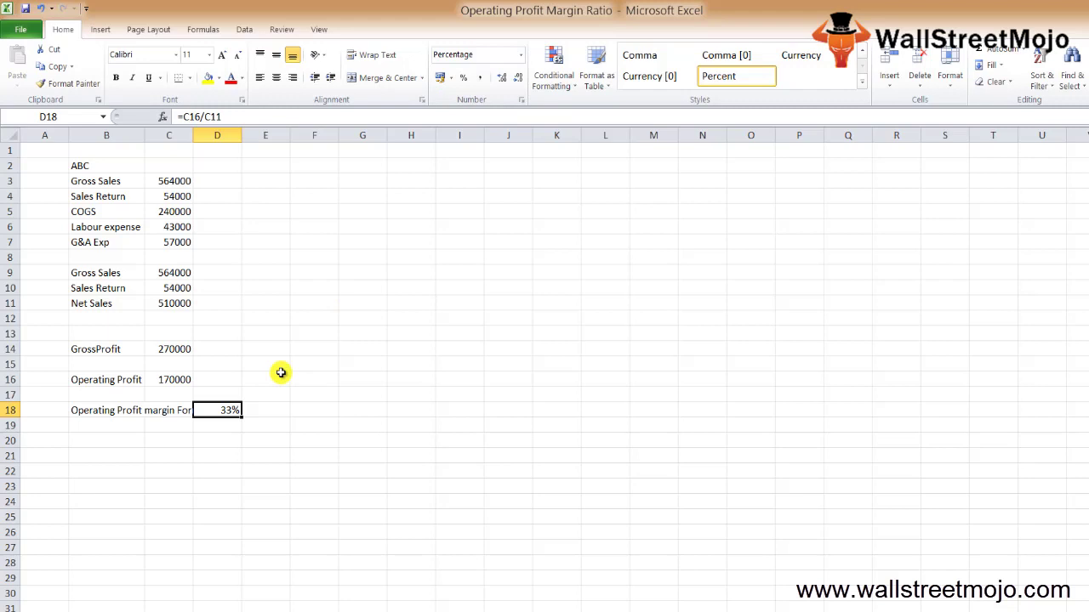
key("Down")
key("Down")
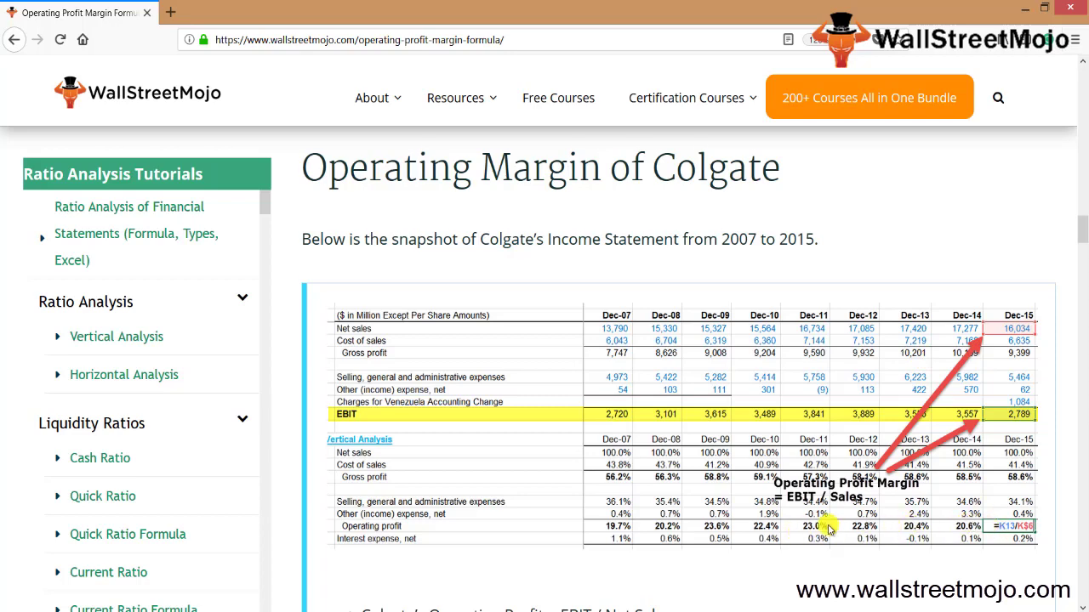
Switch to the browser and read through the Operating Margin of Colgate example on the WallStreetMojo page.
scroll(829, 527, "down", 3)
scroll(829, 528, "down", 1)
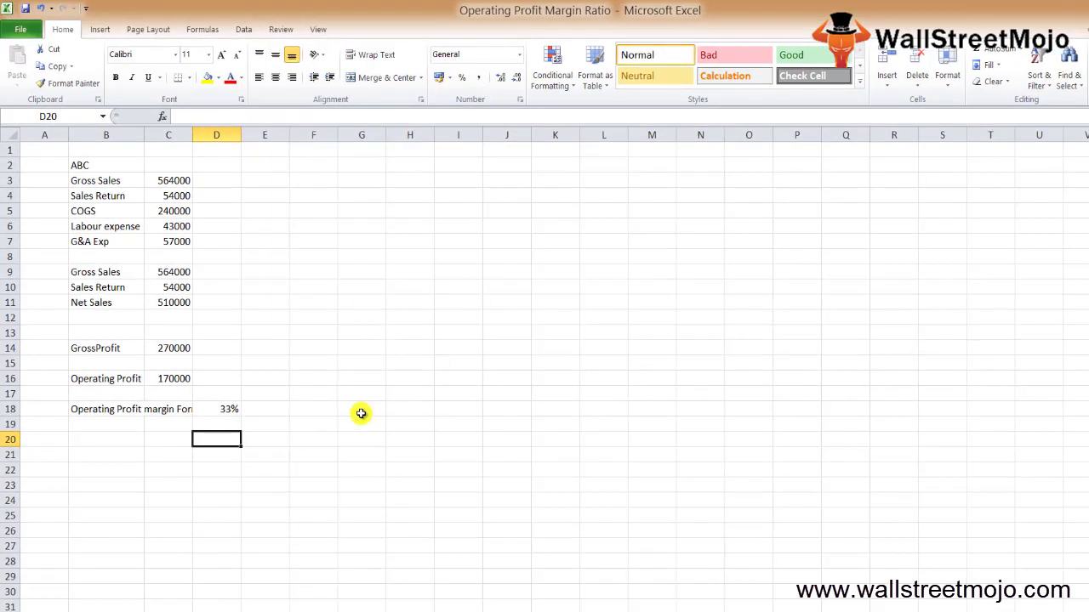
On the next worksheet, enter 1 in B2, "Operating Profit" in C2 and "COGS" in D2.
key("ctrl+Page_Down")
key("Down")
key("Right")
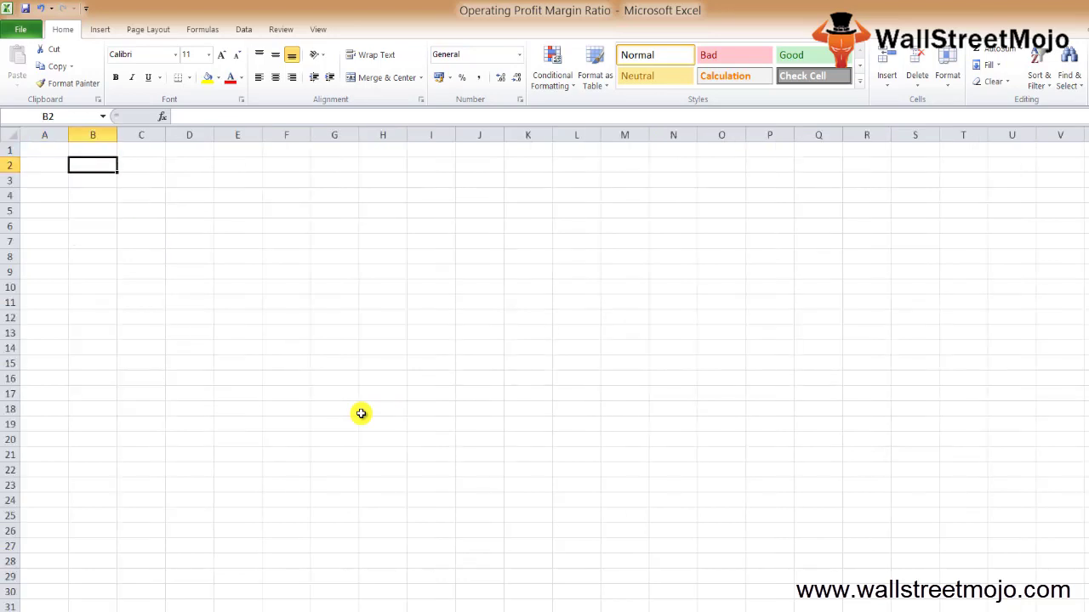
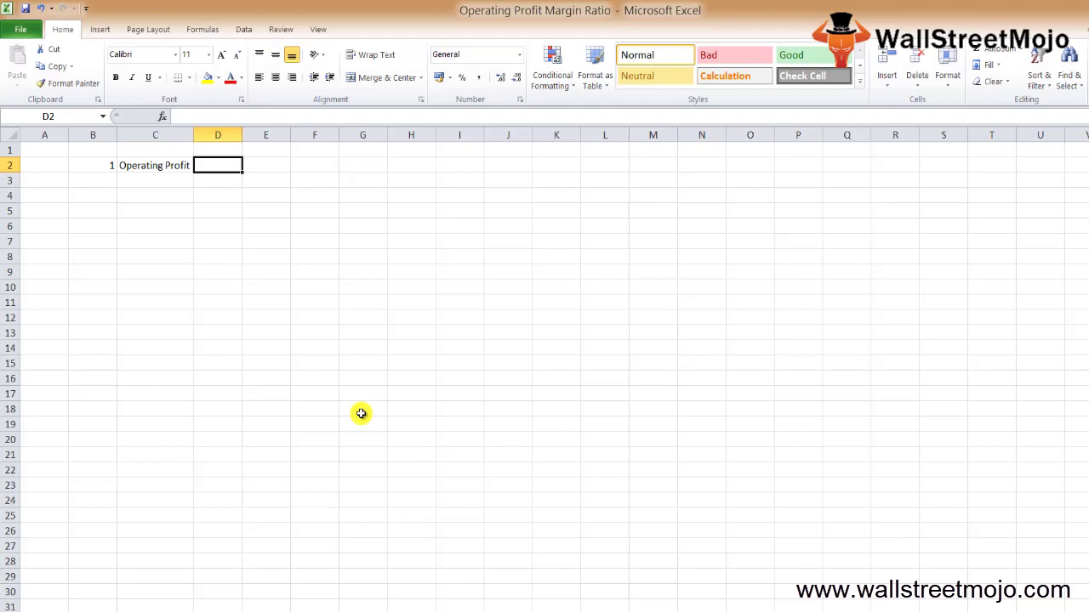
type("CO")
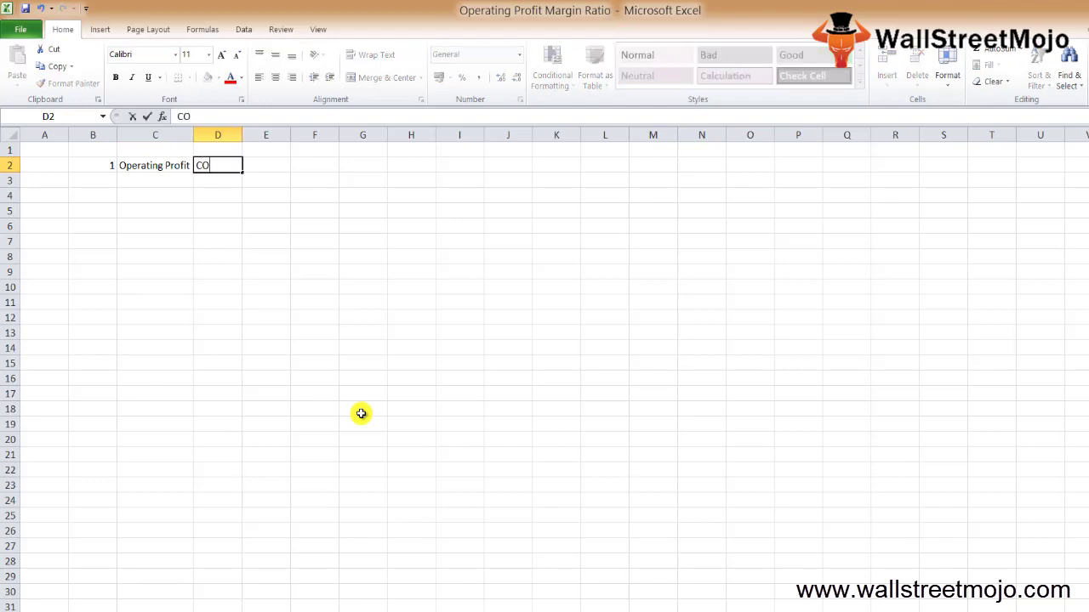
type("GS")
key("ctrl+Return")
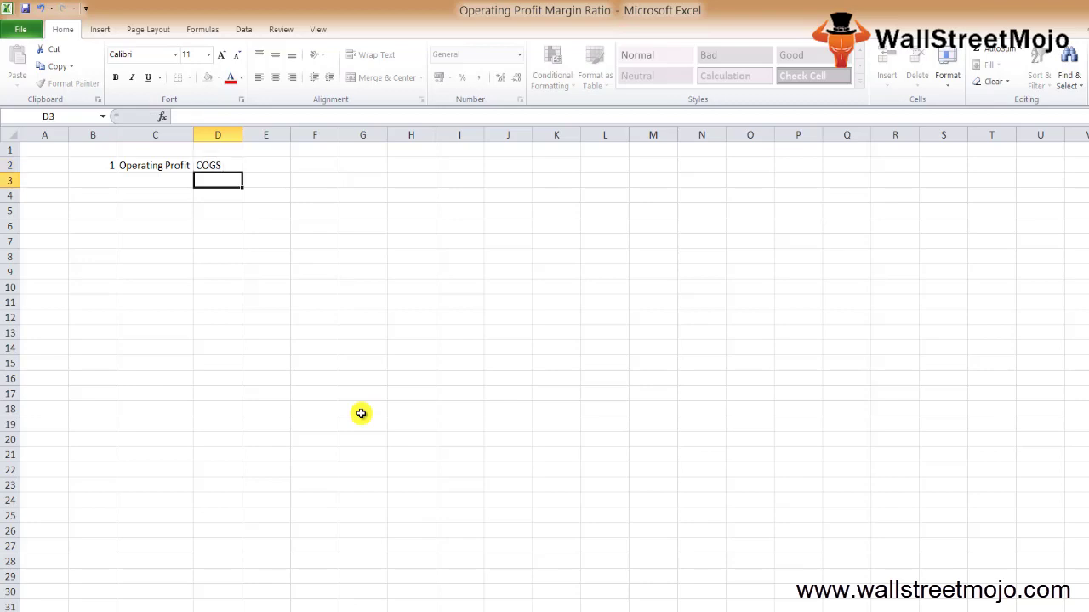
key("Tab")
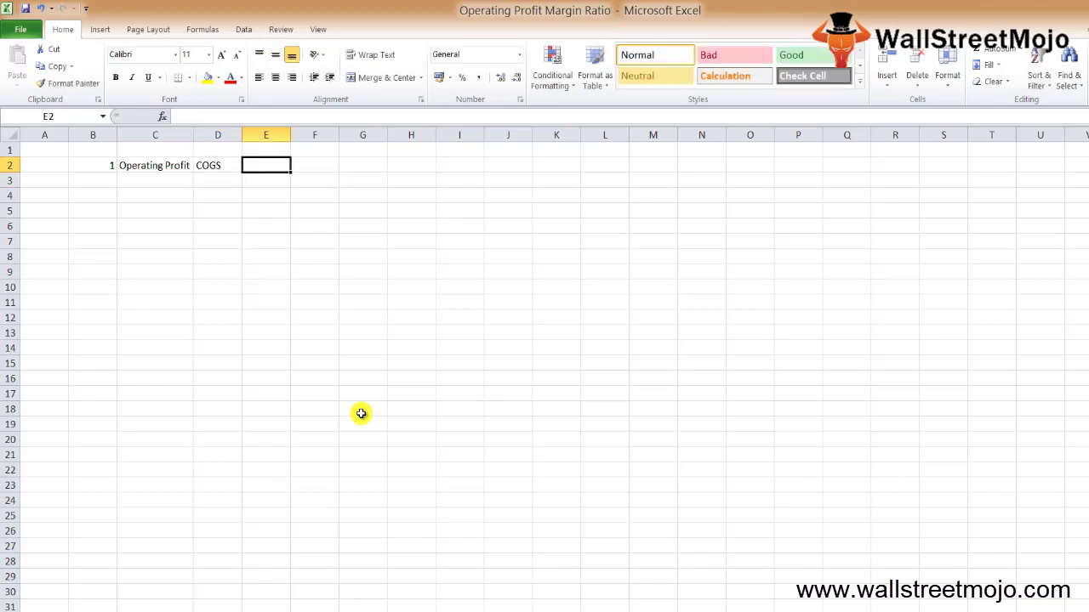
Enter "Other Expenses" in E2 and autofit the width of column E to it.
type("Other Expenses")
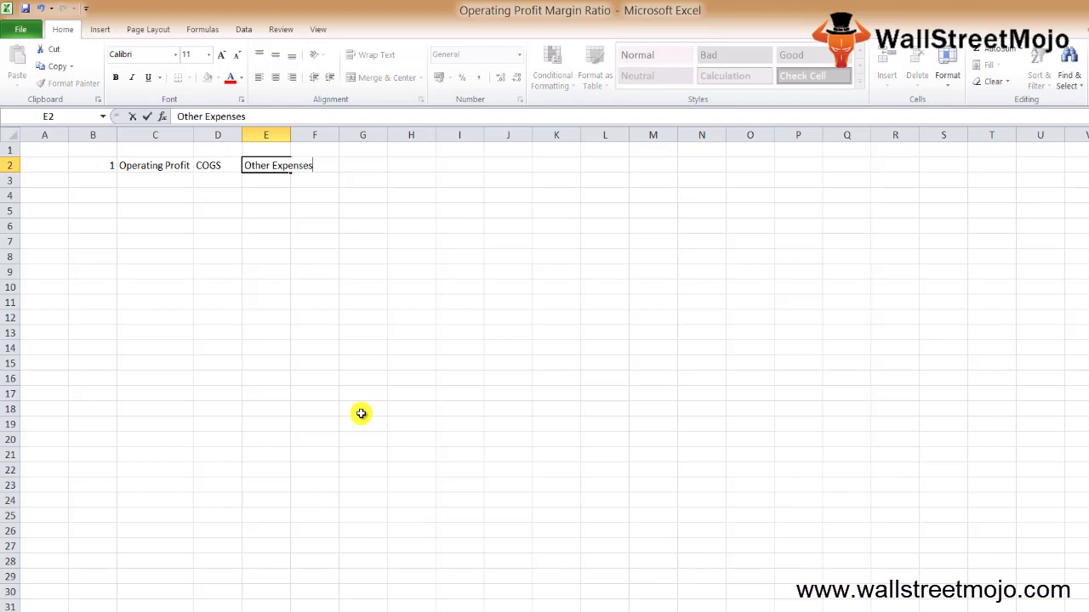
key("ctrl+Return")
key("alt+h")
key("o")
key("i")
key("Tab")
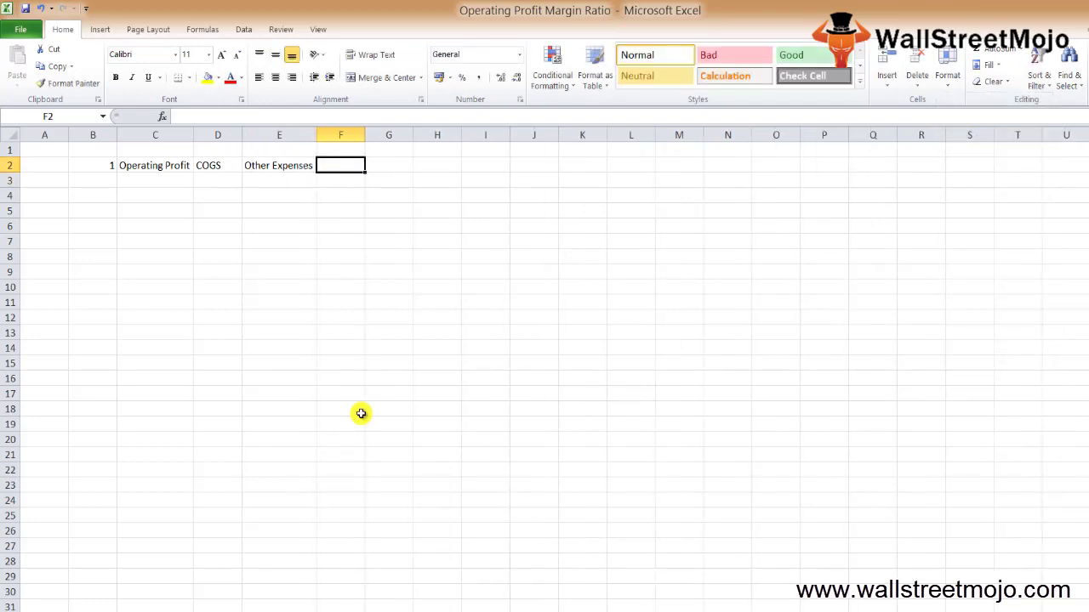
key("Down")
key("Left")
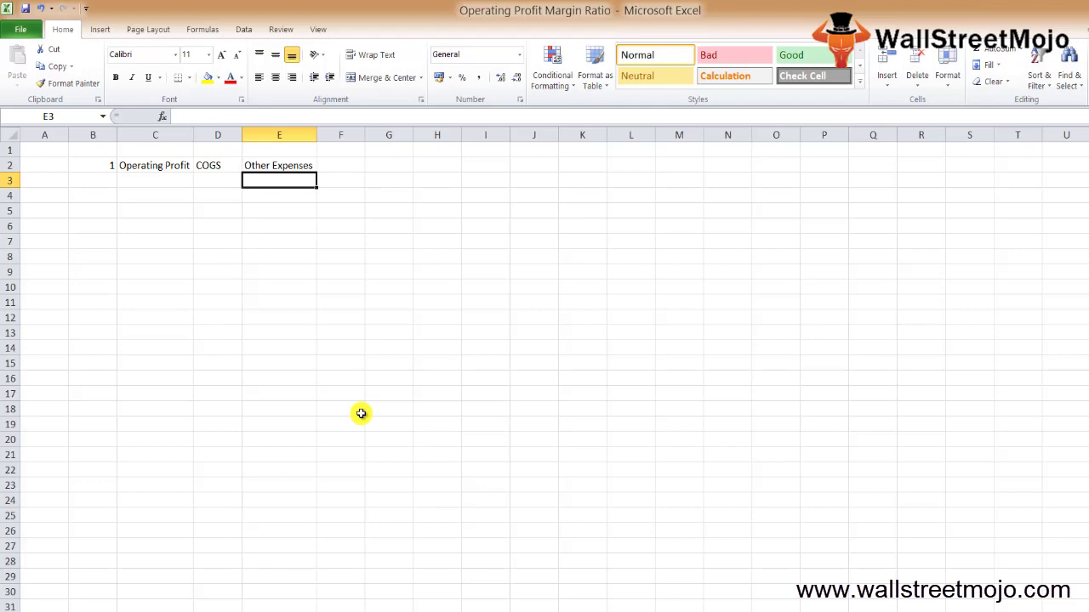
key("Left")
key("Left")
key("Left")
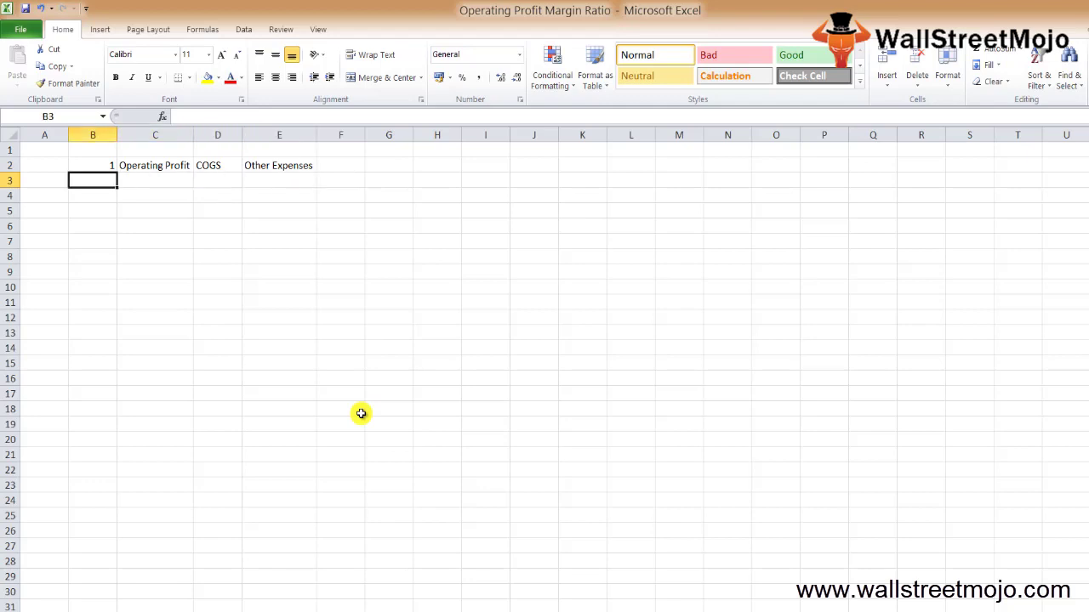
key("Right")
key("Right")
key("Right")
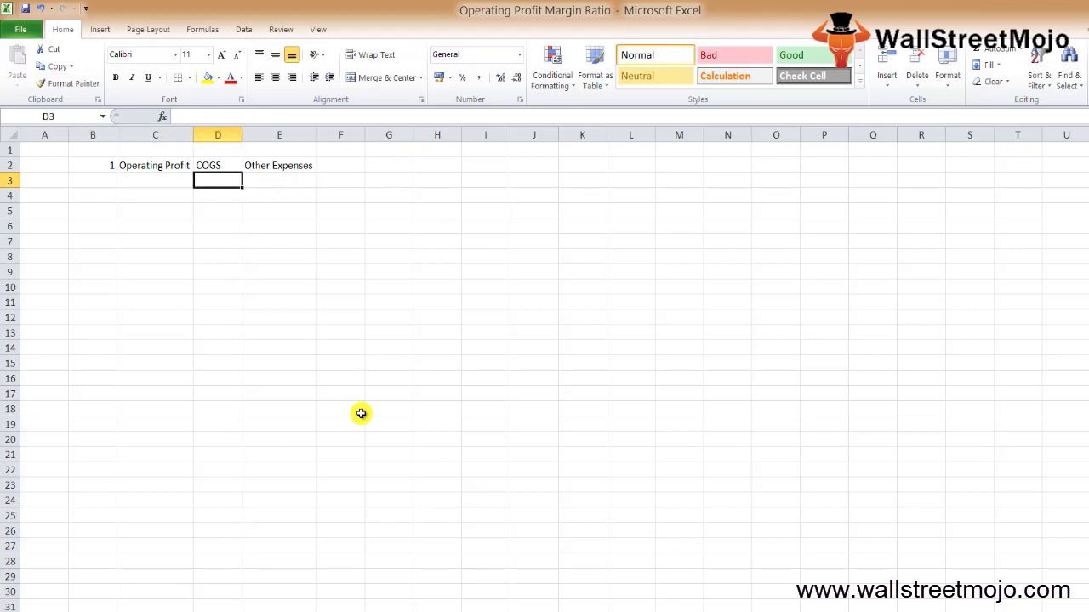
key("Up")
key("Up")
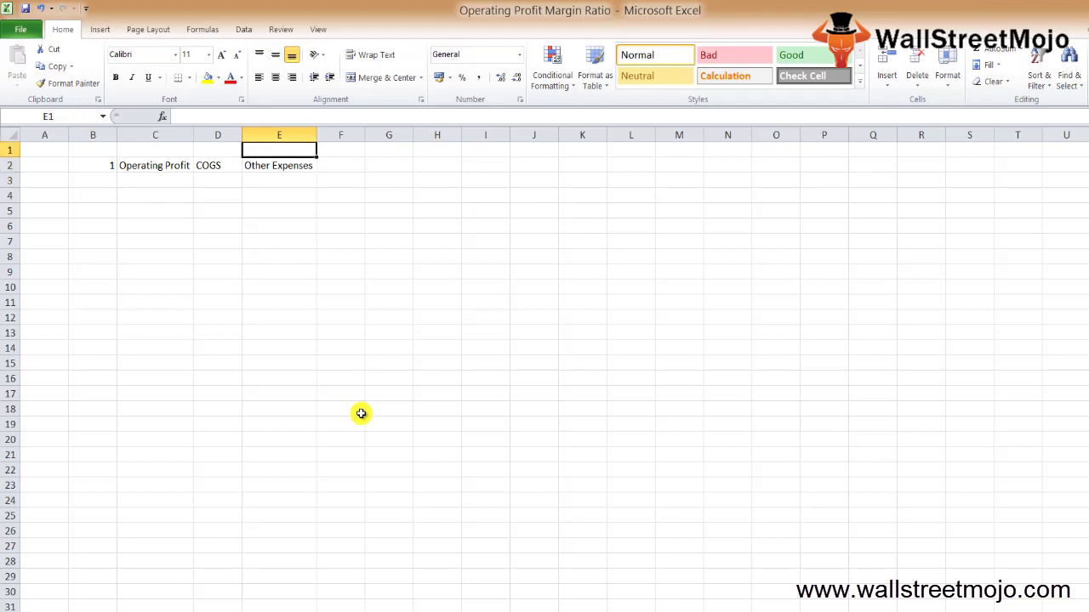
key("Down")
key("Right")
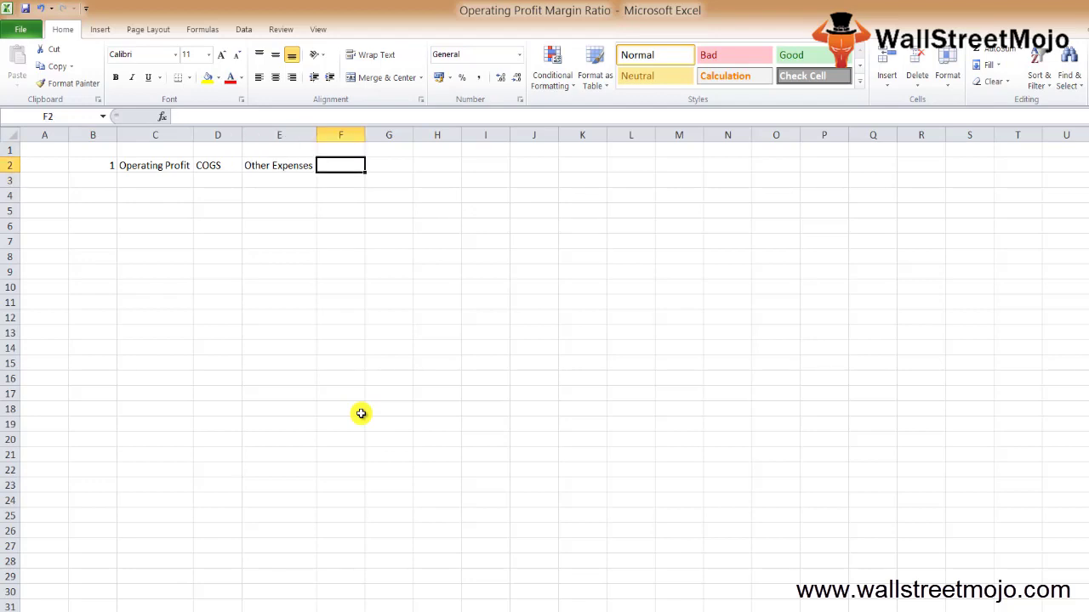
Enter "Operating profit" in cell F2, beside Other Expenses.
type("Opera")
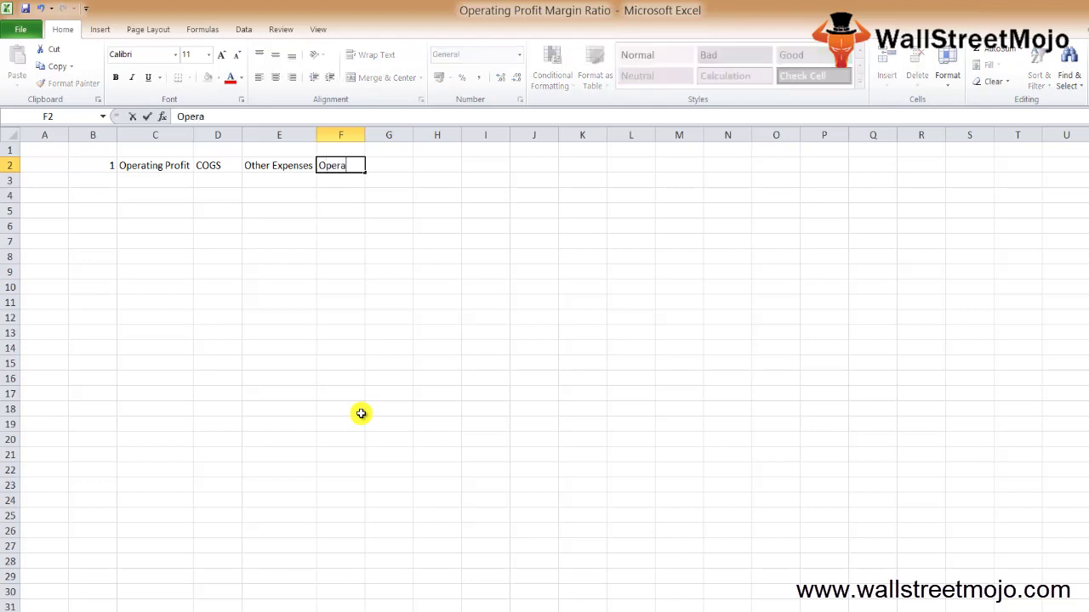
type("ting profit")
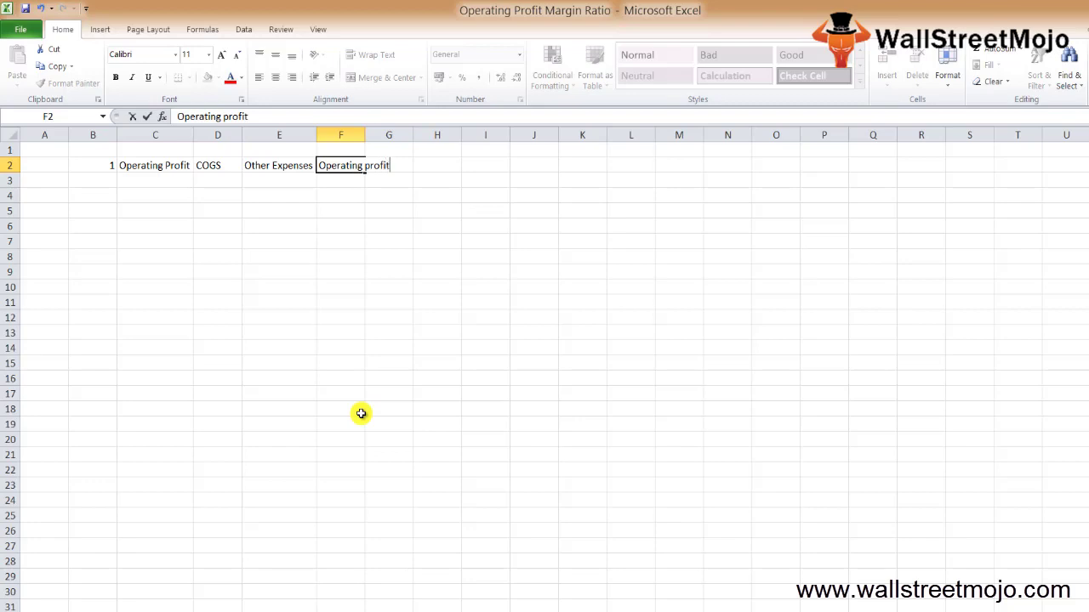
key("Return")
key("Up")
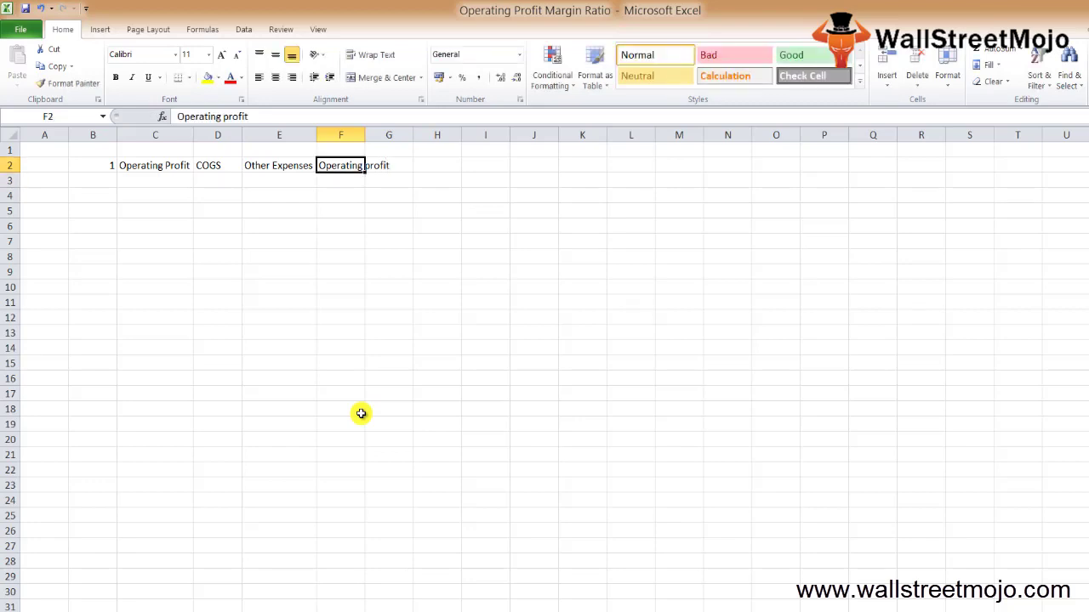
Start the second row of the list with 2 in B3 and "Net Sales" in C3.
key("Left")
key("Left")
key("Left")
key("Left")
key("Down")
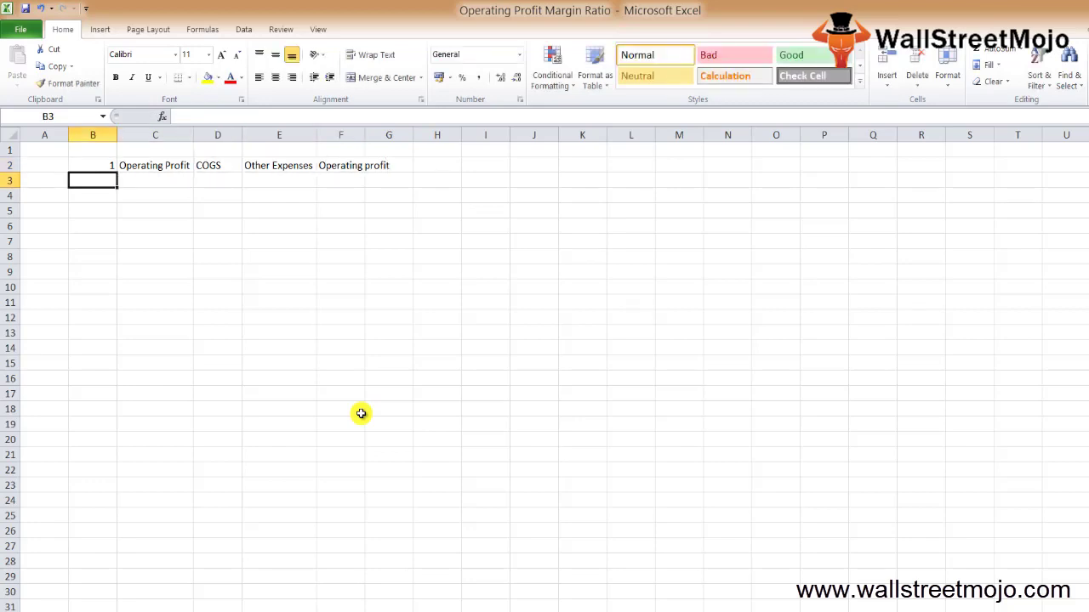
type("2")
key("Tab")
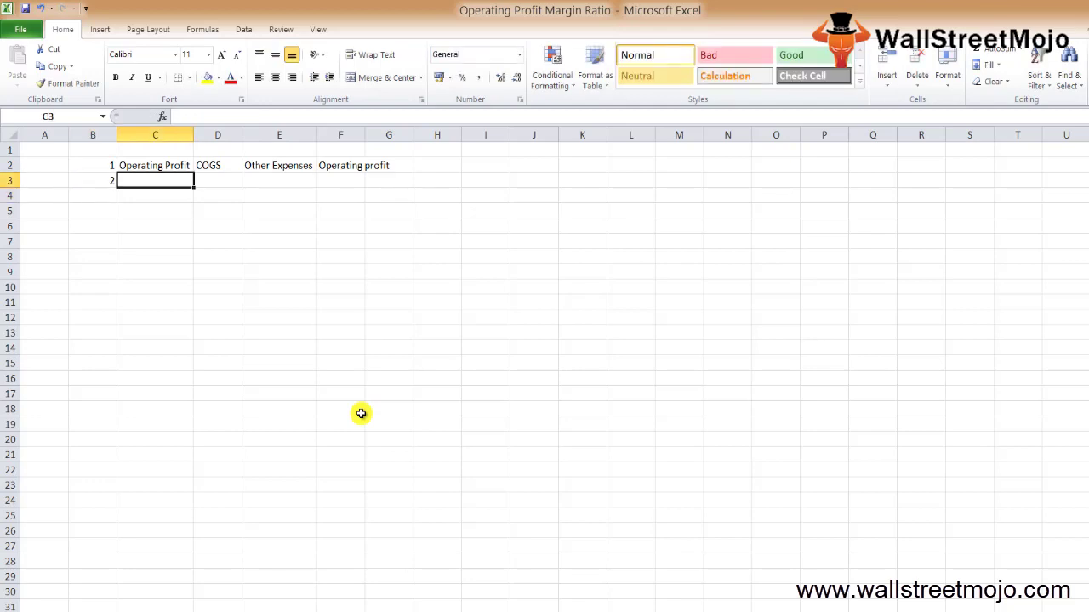
type("Net Sales")
key("Return")
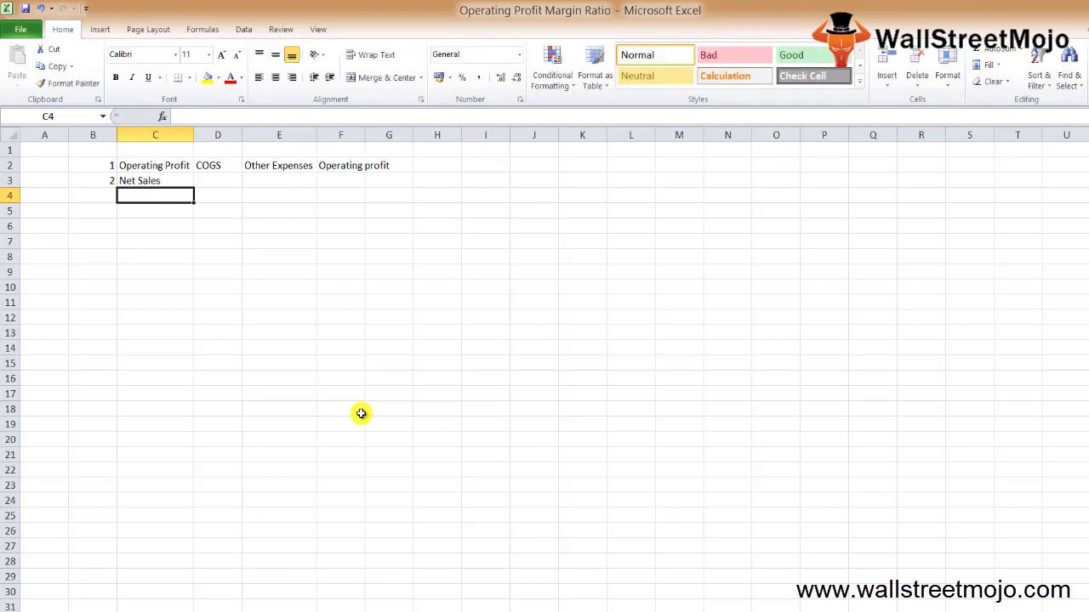
Enter "Gross Sales" in D3 and "Sales Return" in E3.
key("Right")
key("Up")
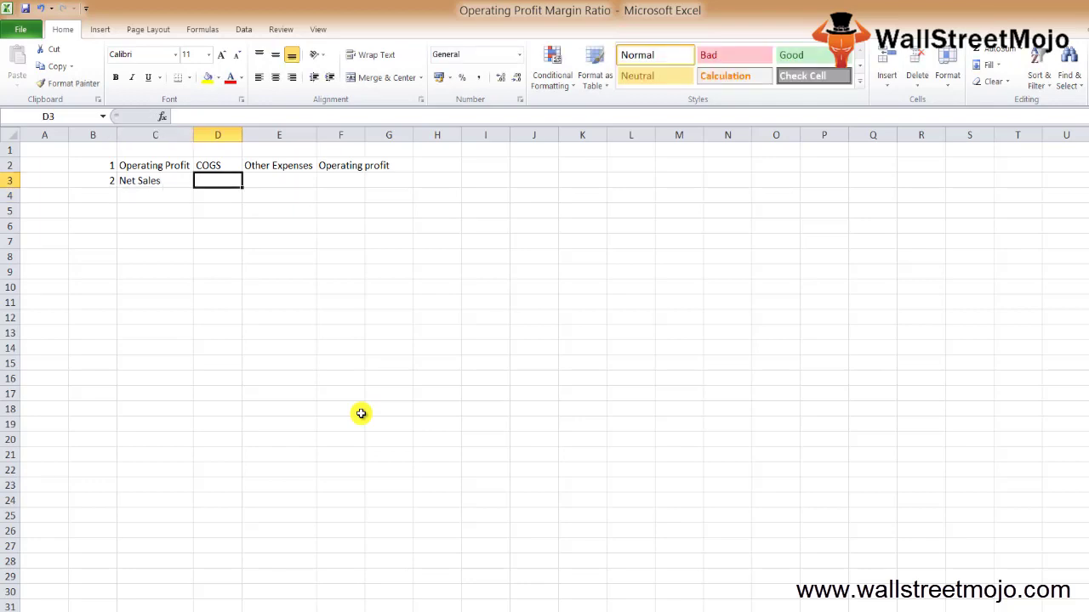
type("Gross Sales")
key("Return")
key("Up")
key("Right")
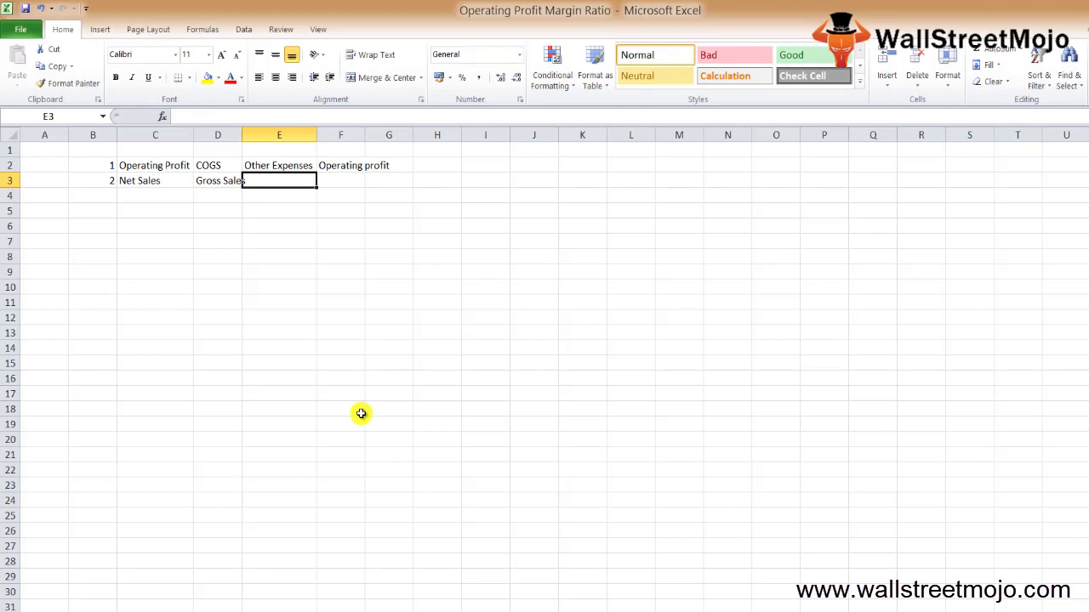
type("Sales Re")
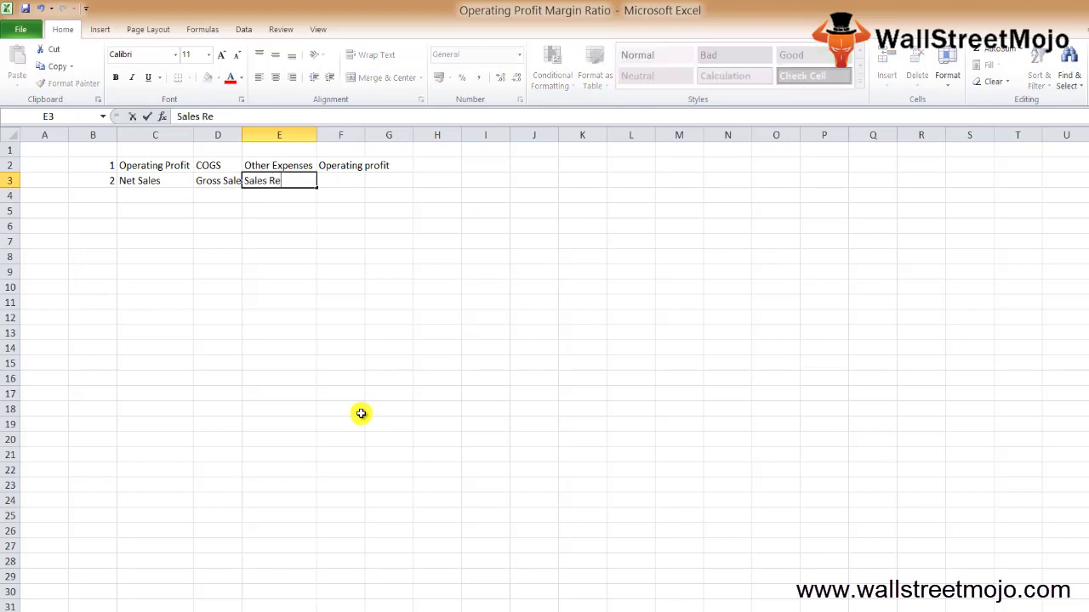
type("turn")
key("Tab")
Enter "Sales Disocunt" in F3 to complete the Net Sales row.
type("Sales ")
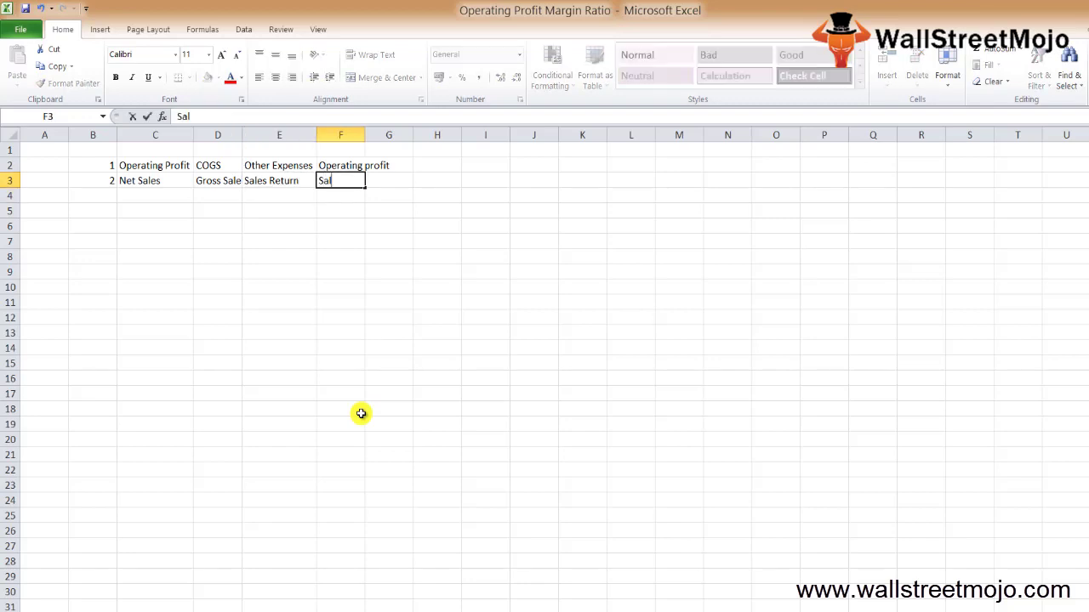
type("Dis")
type("ocunt")
key("Return")
key("Up")
Enter 1 in B7 and the heading "USE" in C7, and make the heading bold.
key("Right")
key("Down")
key("Down")
key("Left")
key("Left")
key("Left")
key("Left")
key("Left")
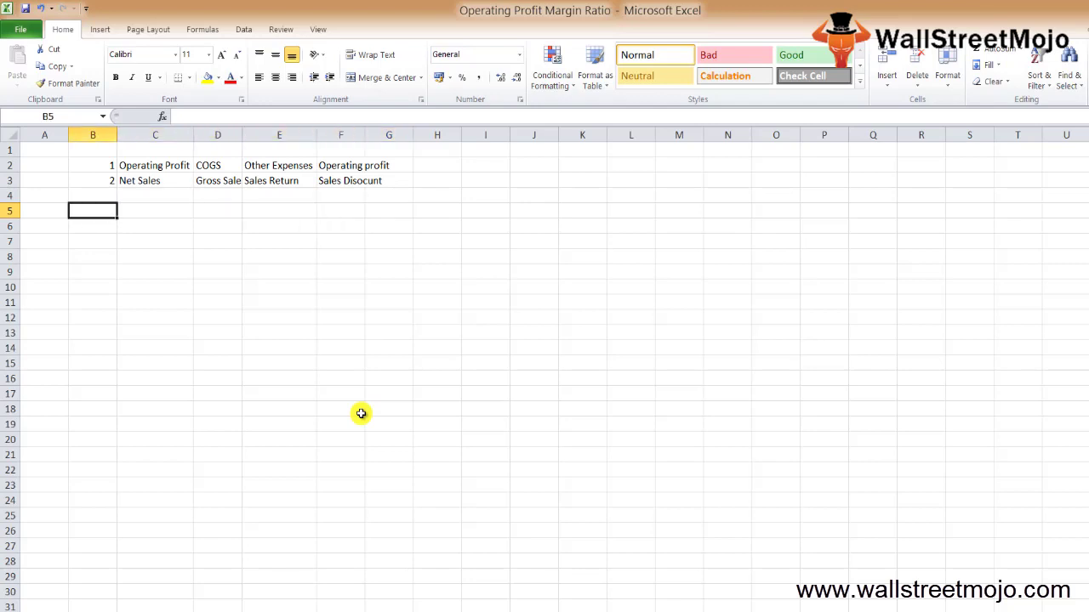
key("Down")
key("Down")
type("1")
key("Tab")
type("U")
key("BackSpace")
type("USE")
key("Return")
key("Up")
left_click(361, 413)
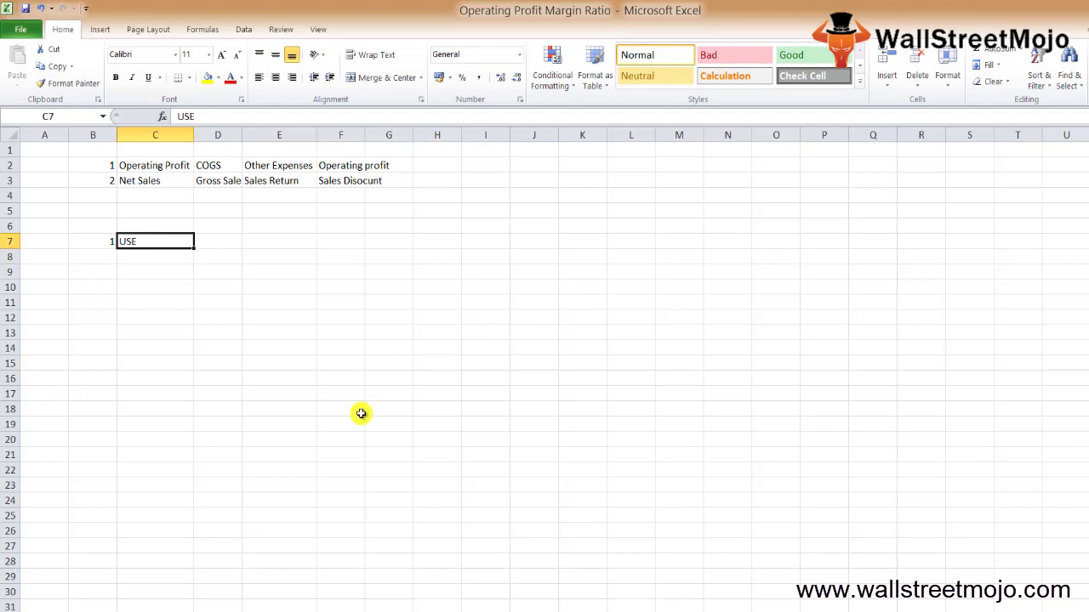
key("ctrl+b")
Below the USE heading, enter 1 in C9 and "Income and Expenses" in D9.
key("Down")
key("Down")
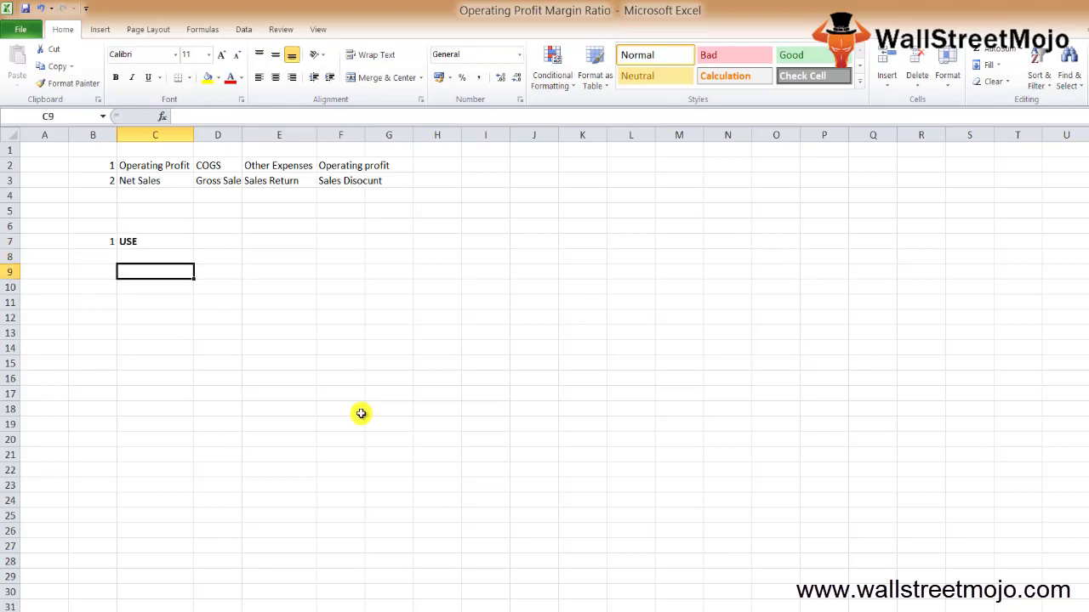
type("1")
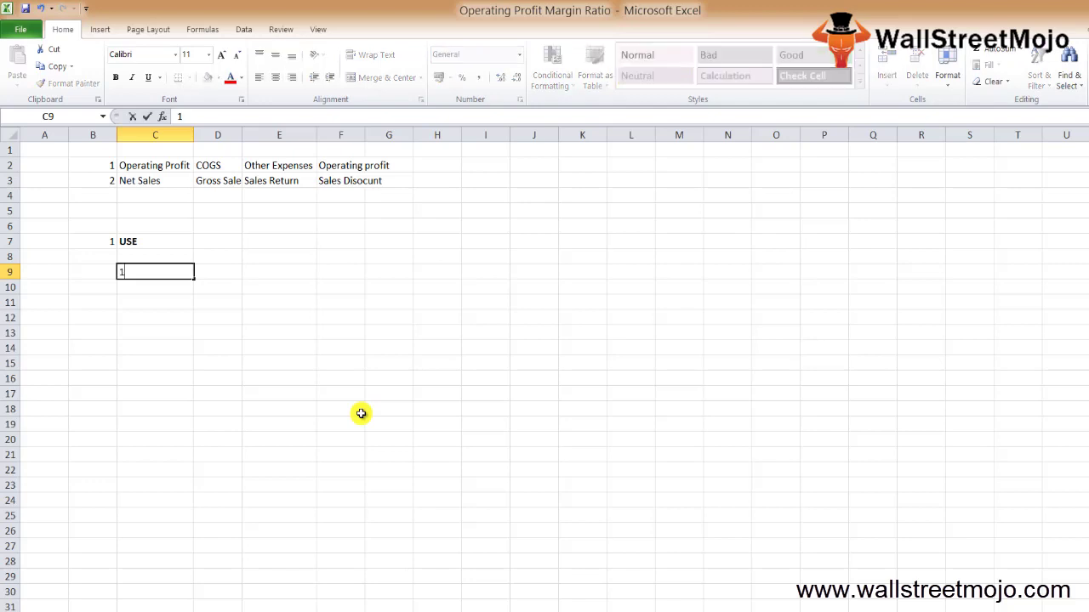
key("Tab")
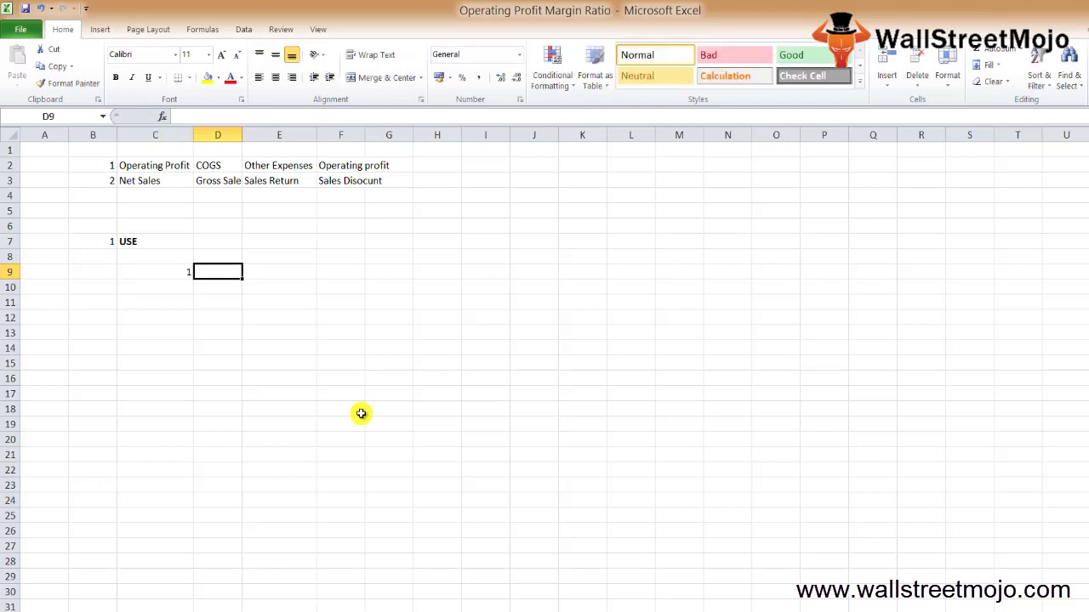
type("Income and Expenses")
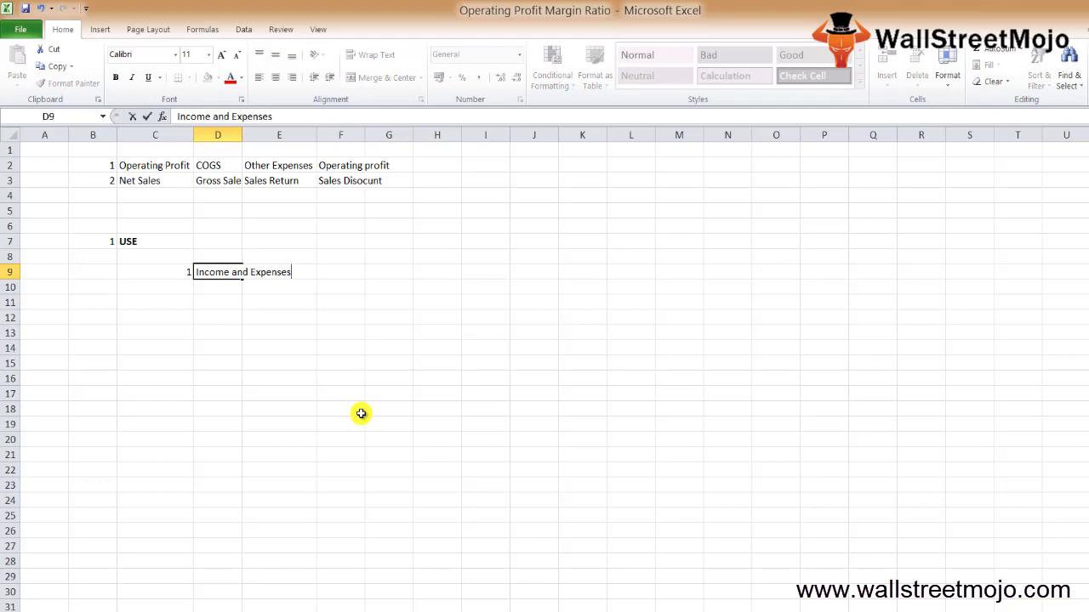
key("Return")
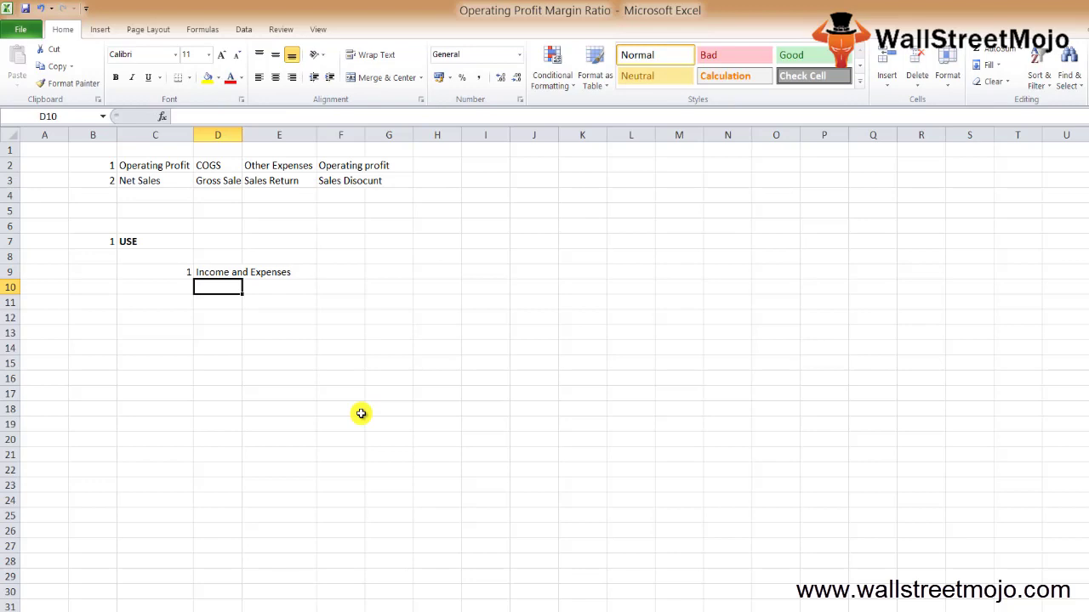
Enter "NP Margin Is Higher" in D10 and "Better" in D11.
type("NP")
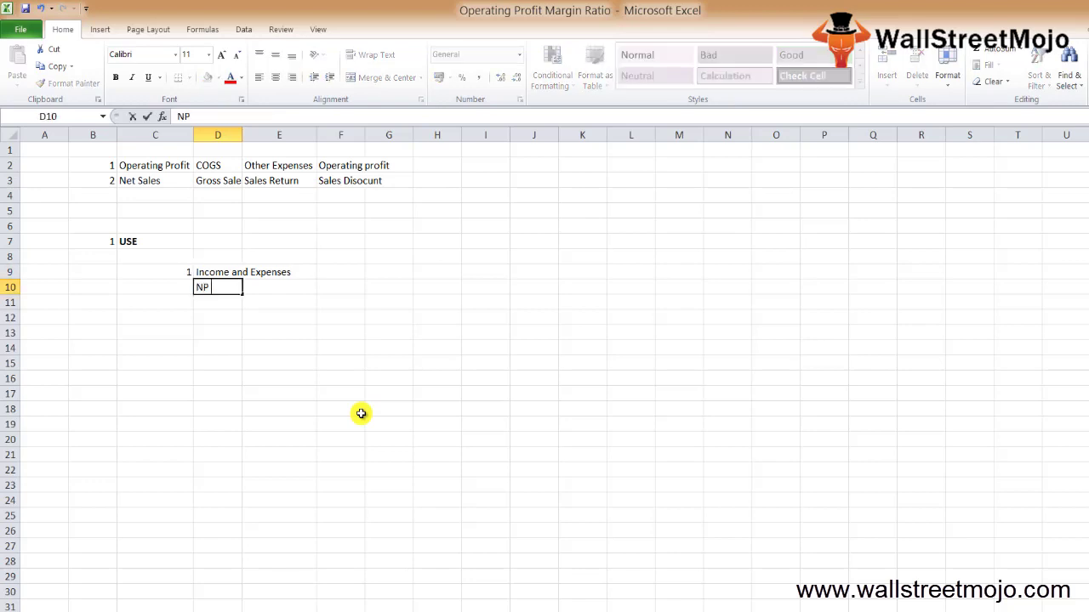
type(" Margin Is Higher")
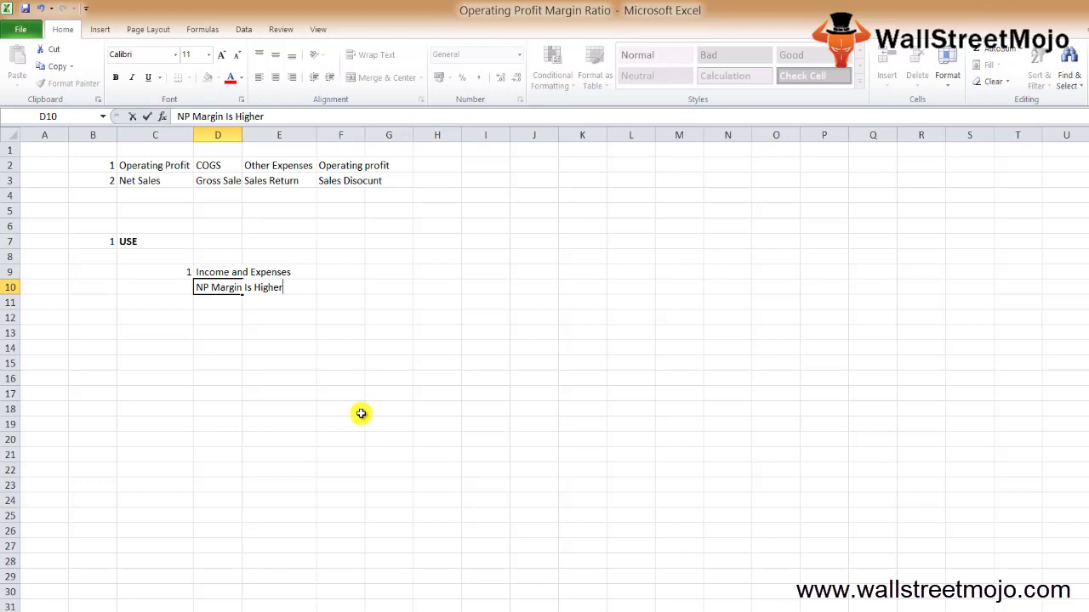
key("Return")
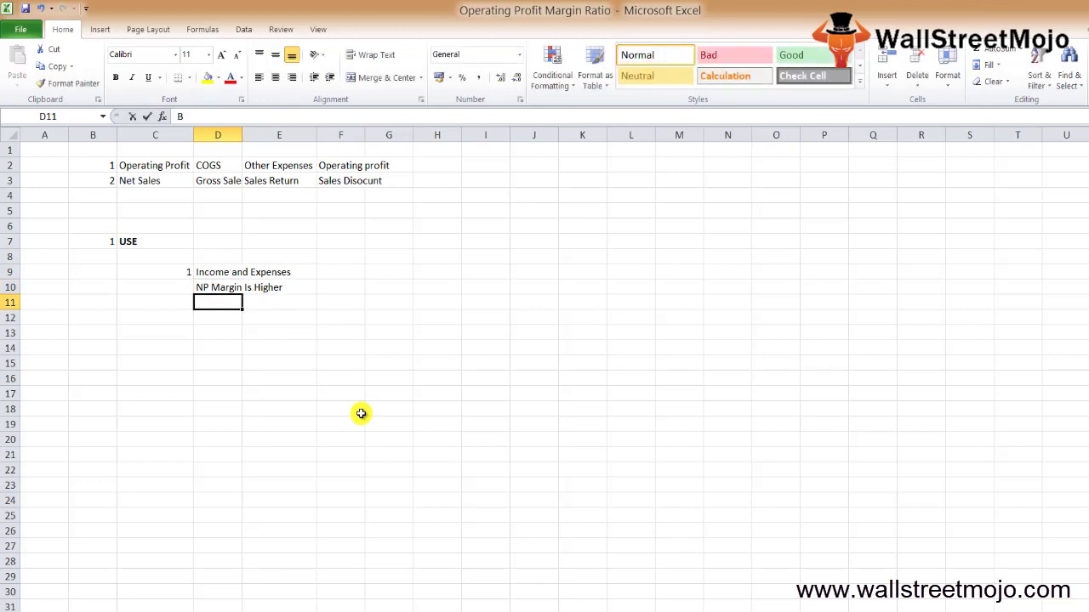
type("Bet")
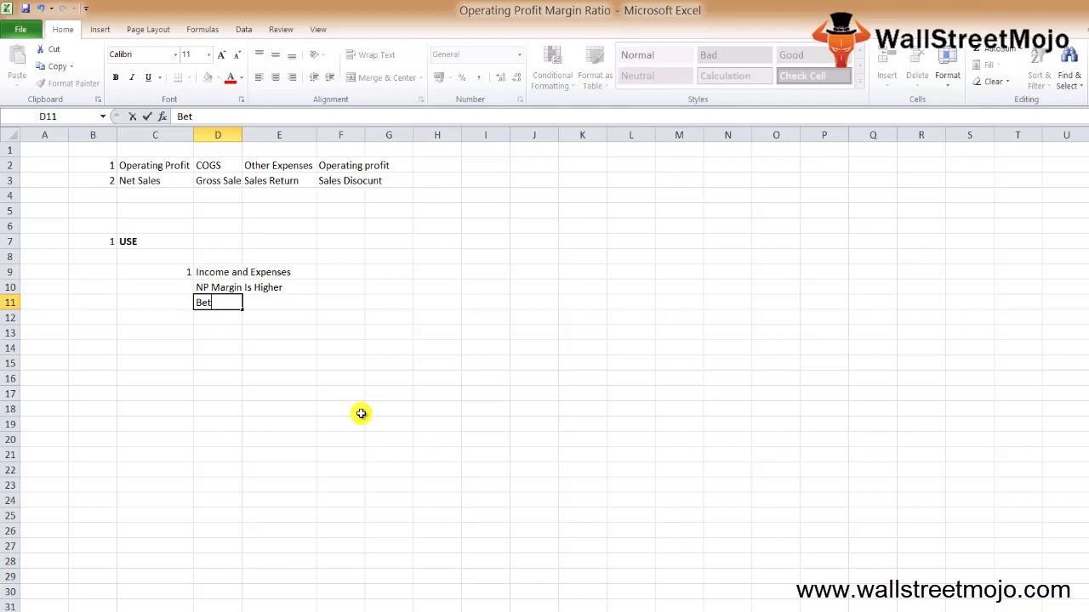
type("ter")
key("Return")
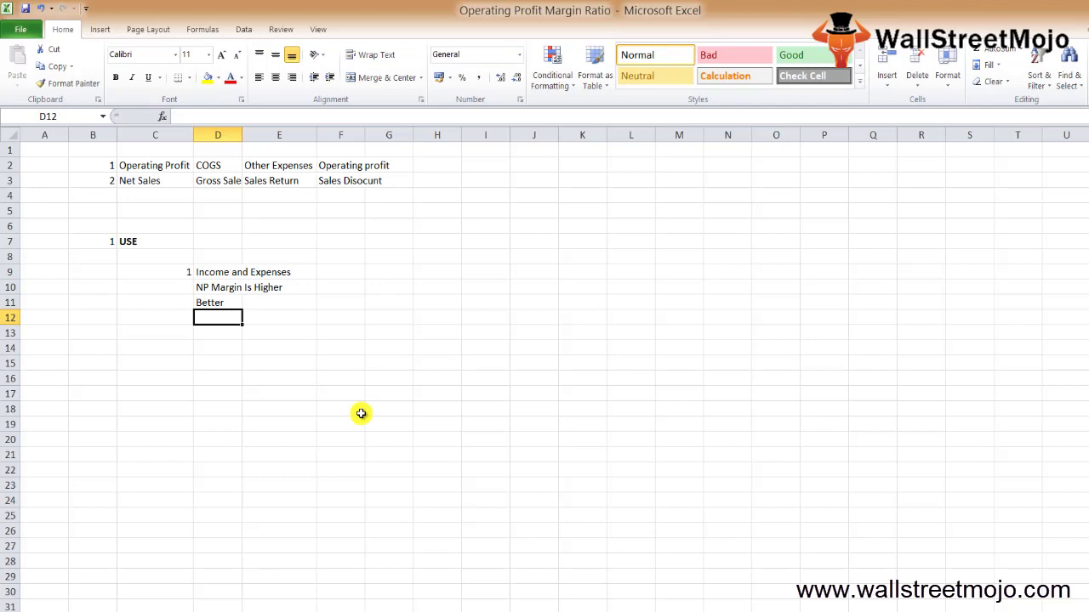
Enter "Operations" in D14, leaving two blank rows below "Better".
key("Return")
key("Return")
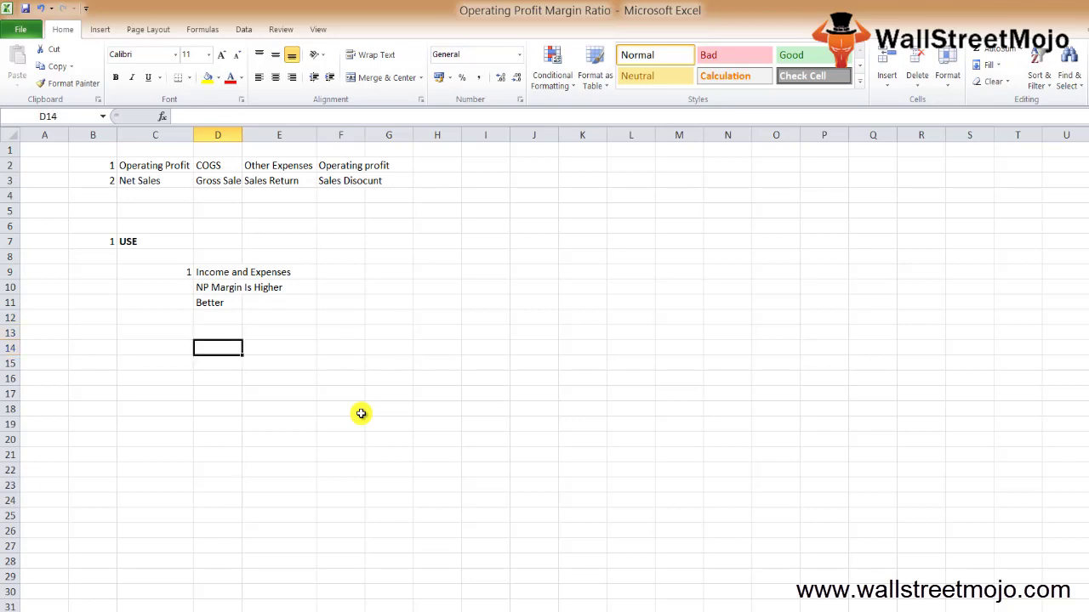
type("O")
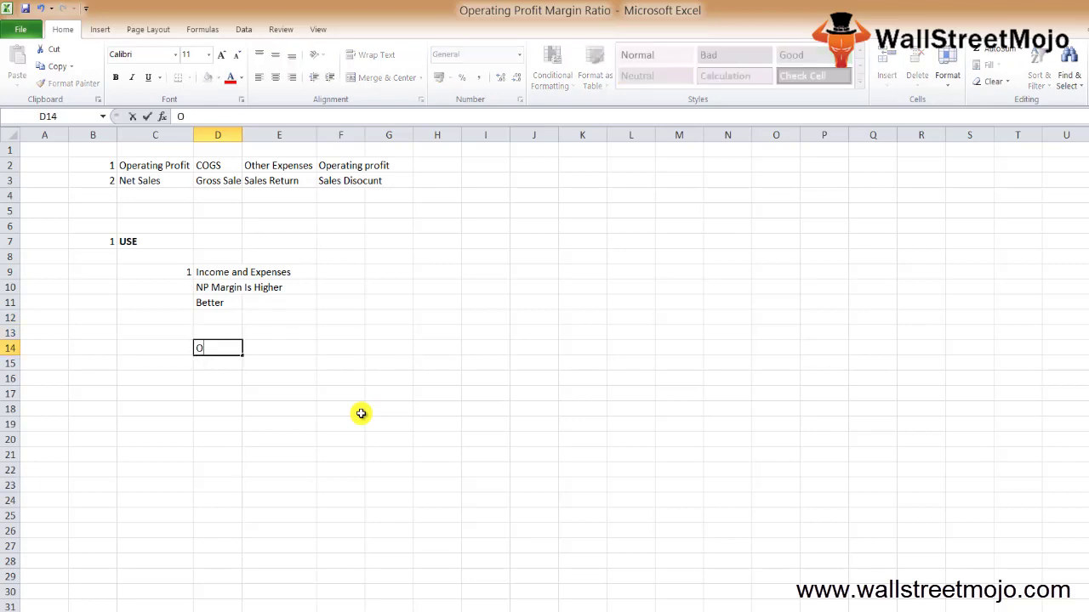
type("perations")
key("Return")
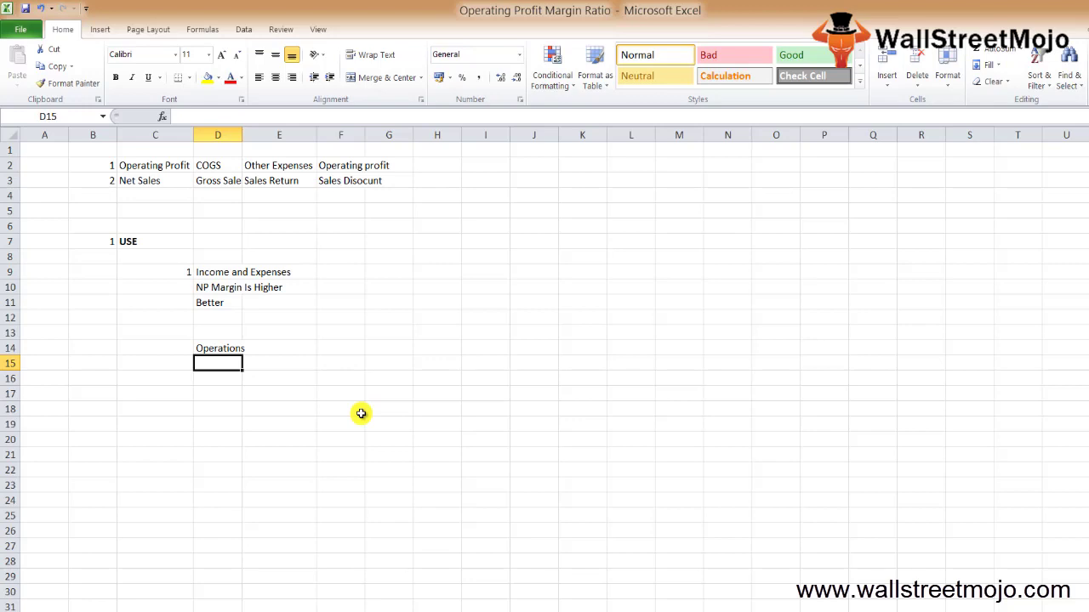
Enter "Gross Profit Margin" in E13, diagonally above Operations.
key("Up")
key("Up")
key("Right")
type("G")
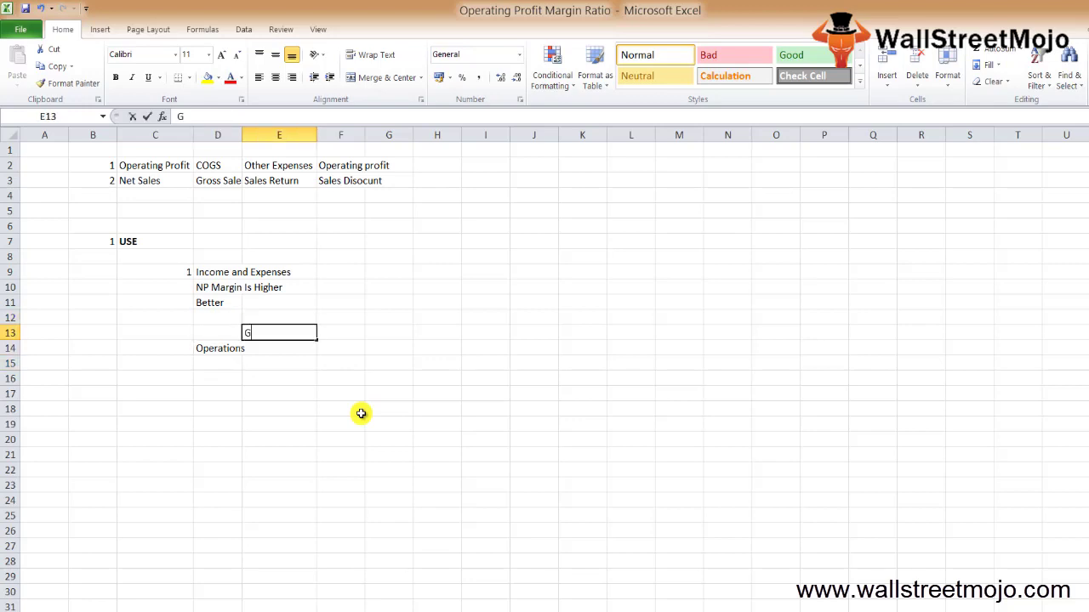
type("ross Profit MK")
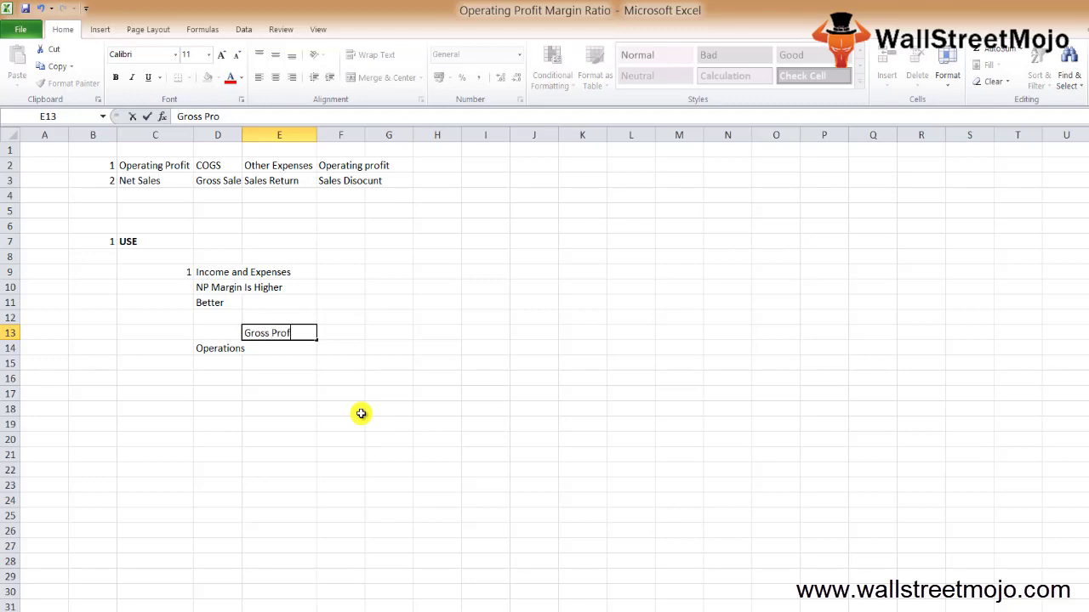
type("a")
key("BackSpace")
key("BackSpace")
type("argin")
key("Return")
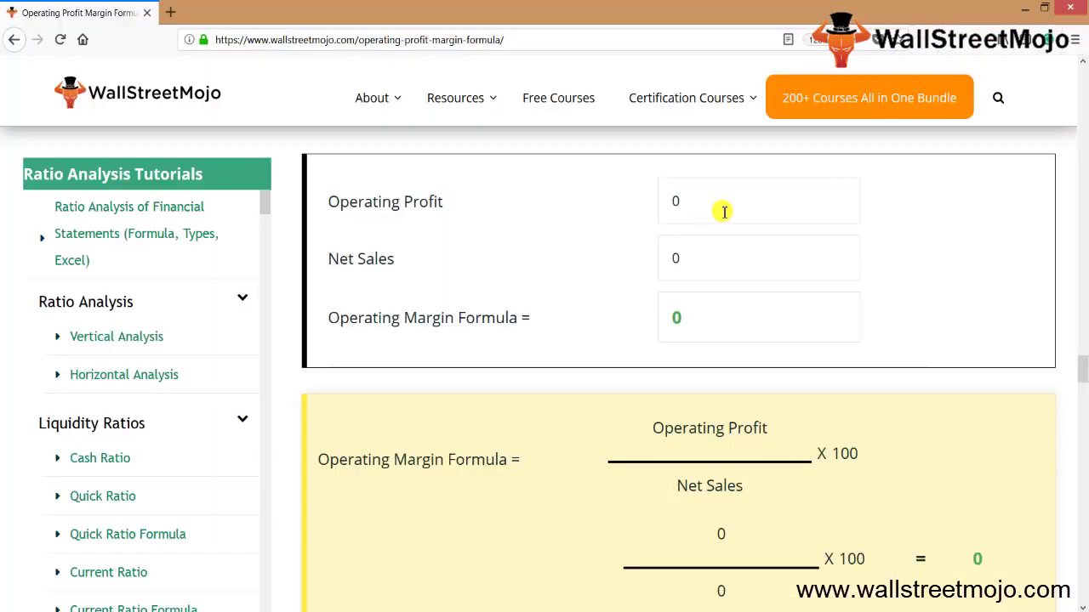
In the browser's WallStreetMojo operating margin calculator, set Operating Profit to 250000 and Net Sales to 10000000.
left_click(700, 201)
key("BackSpace")
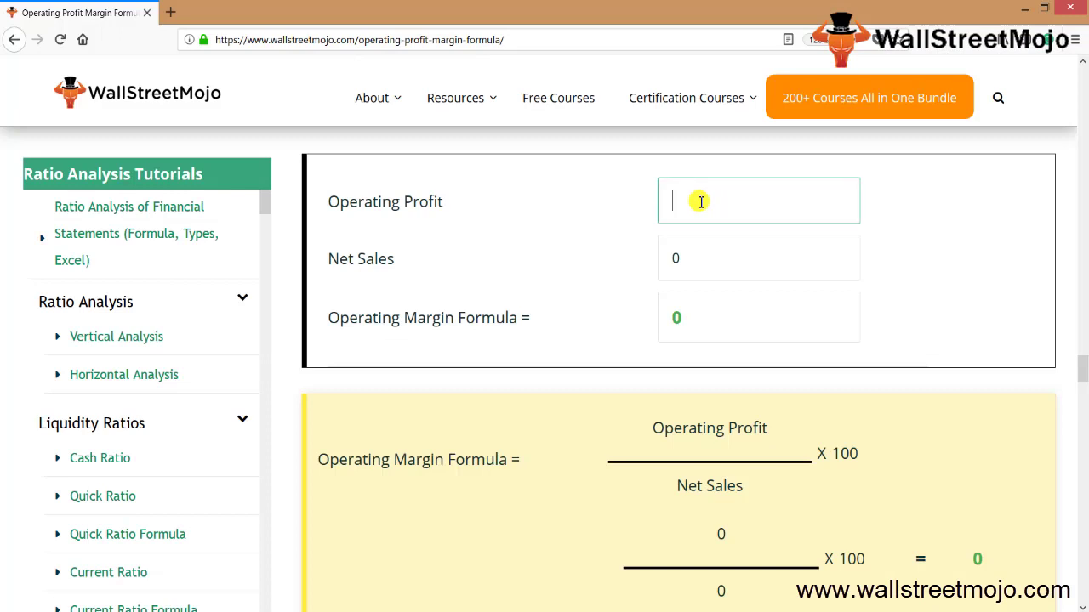
type("250000")
key("Tab")
type("1")
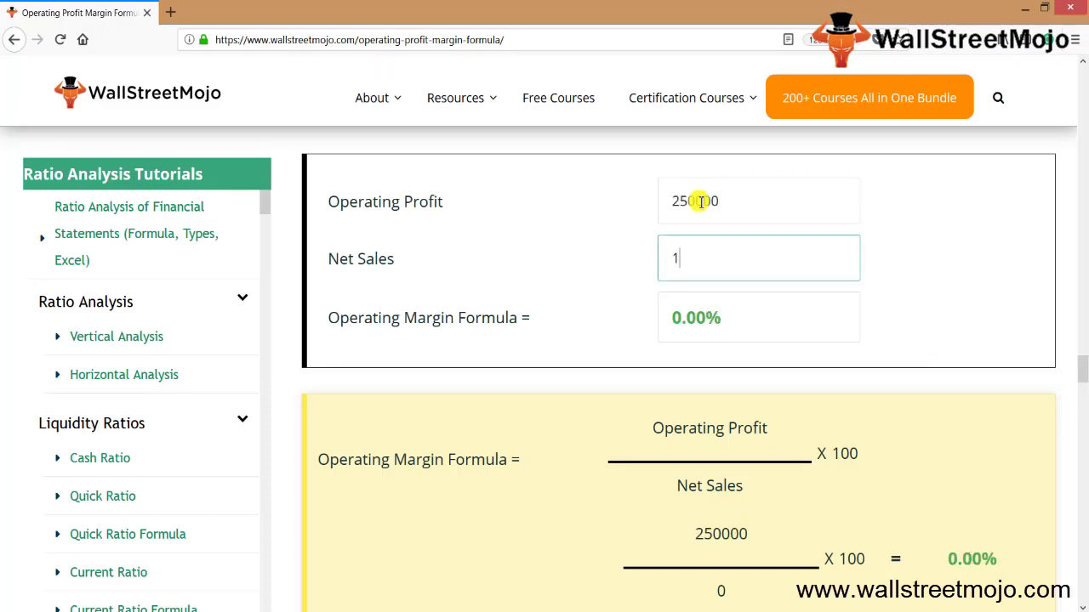
type("0000000")
key("Tab")
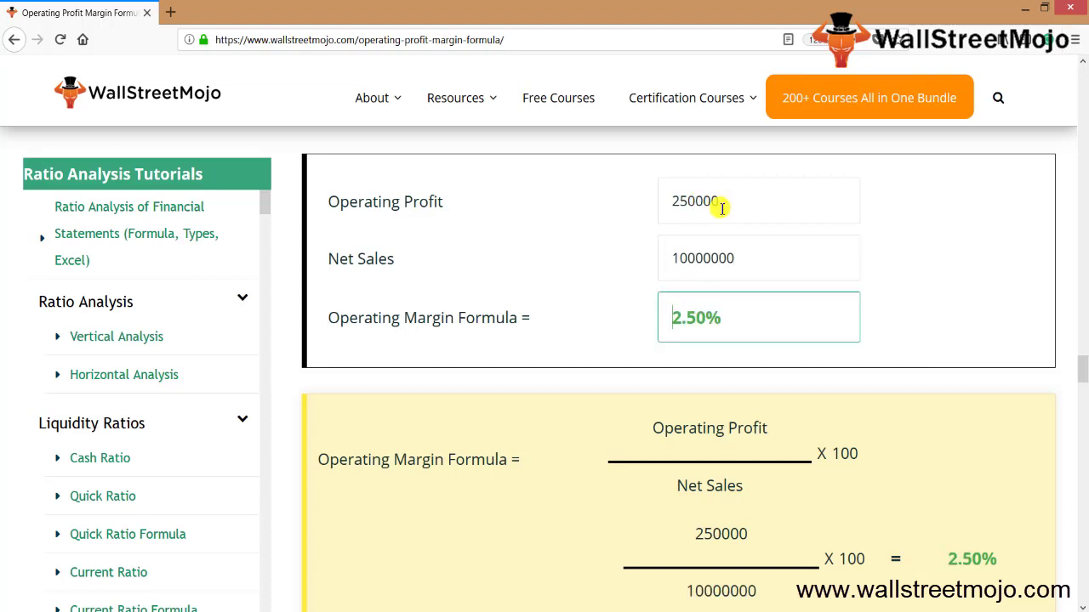
Correct the calculator's Net Sales to 1000000 and recalculate the operating margin.
left_click(742, 261)
key("BackSpace")
key("BackSpace")
key("BackSpace")
key("BackSpace")
key("BackSpace")
key("BackSpace")
key("BackSpace")
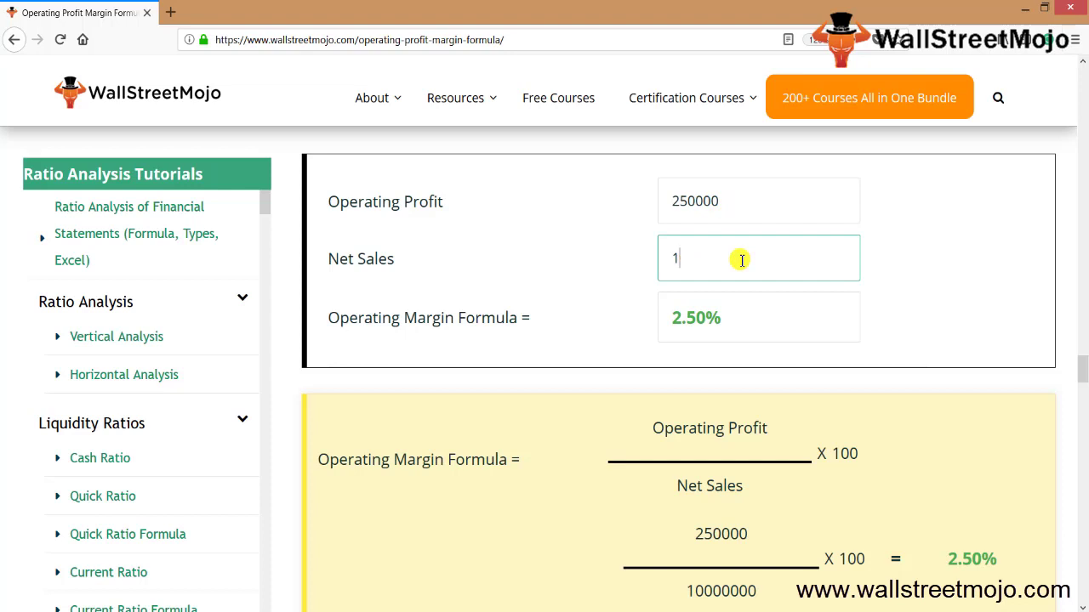
type("000000")
key("Tab")
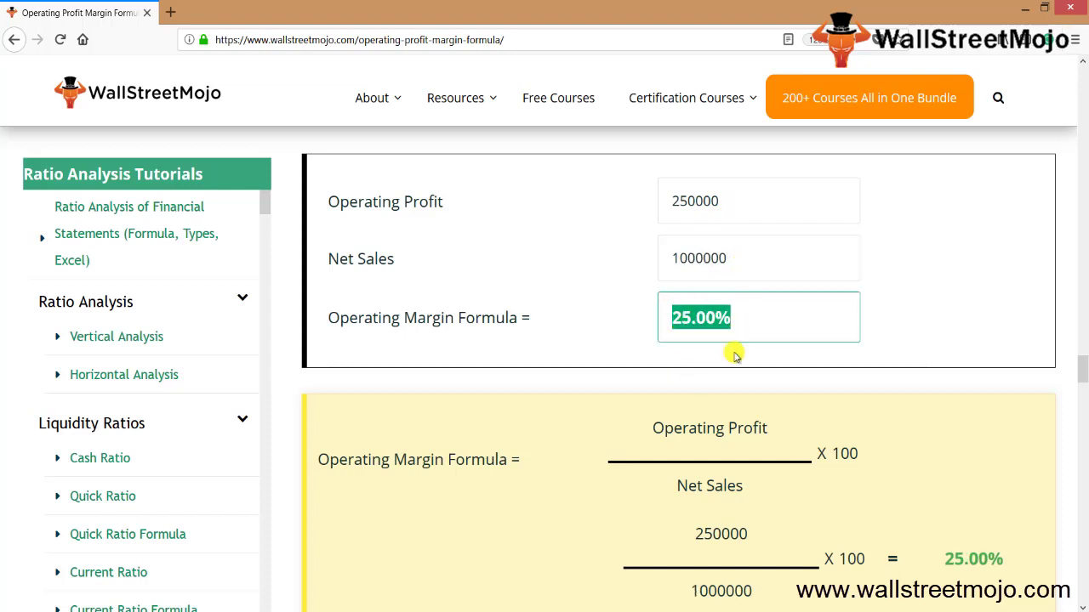
Set the calculator's Operating Profit to 200000 and recalculate the operating margin.
left_click(721, 204)
key("BackSpace")
key("BackSpace")
key("BackSpace")
key("BackSpace")
key("BackSpace")
key("BackSpace")
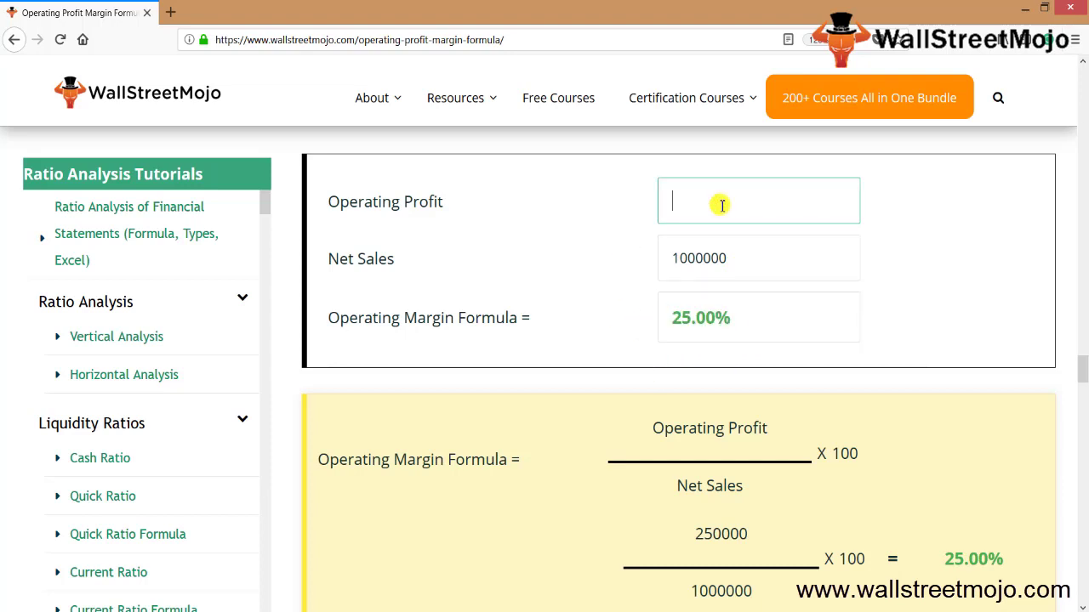
type("200000")
key("Tab")
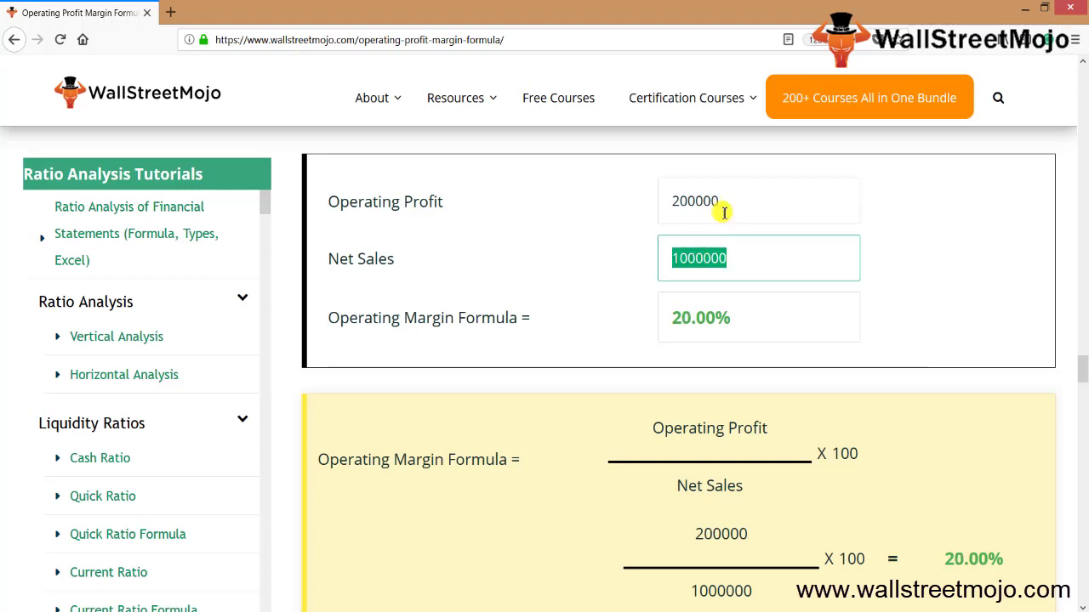
Set the calculator's Operating Profit to 300000 and recalculate the operating margin.
left_click(747, 205)
key("BackSpace")
key("BackSpace")
key("BackSpace")
key("BackSpace")
key("BackSpace")
key("BackSpace")
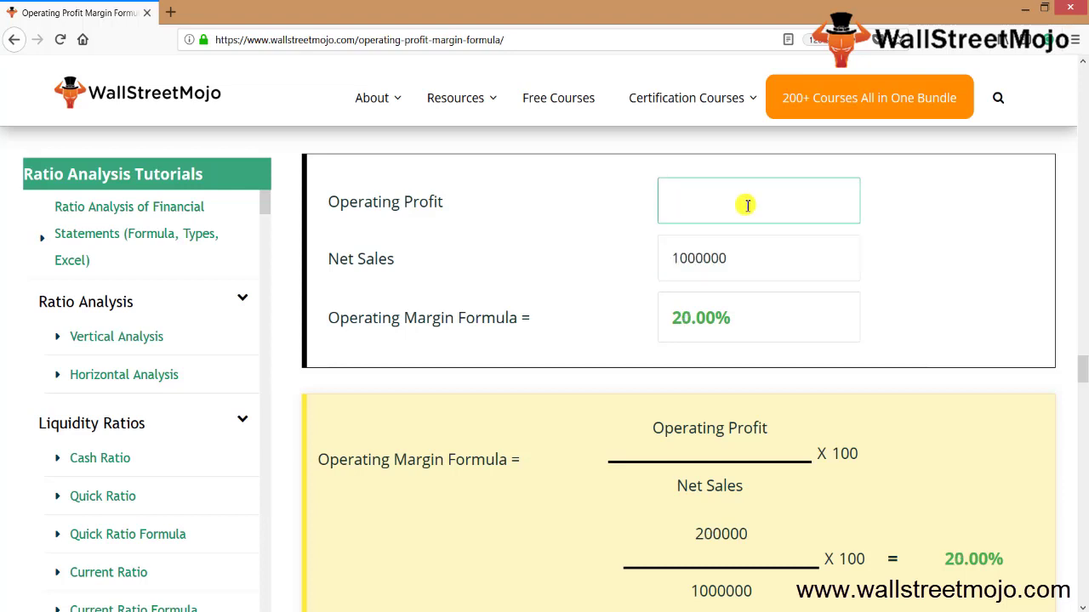
type("300000")
key("Tab")
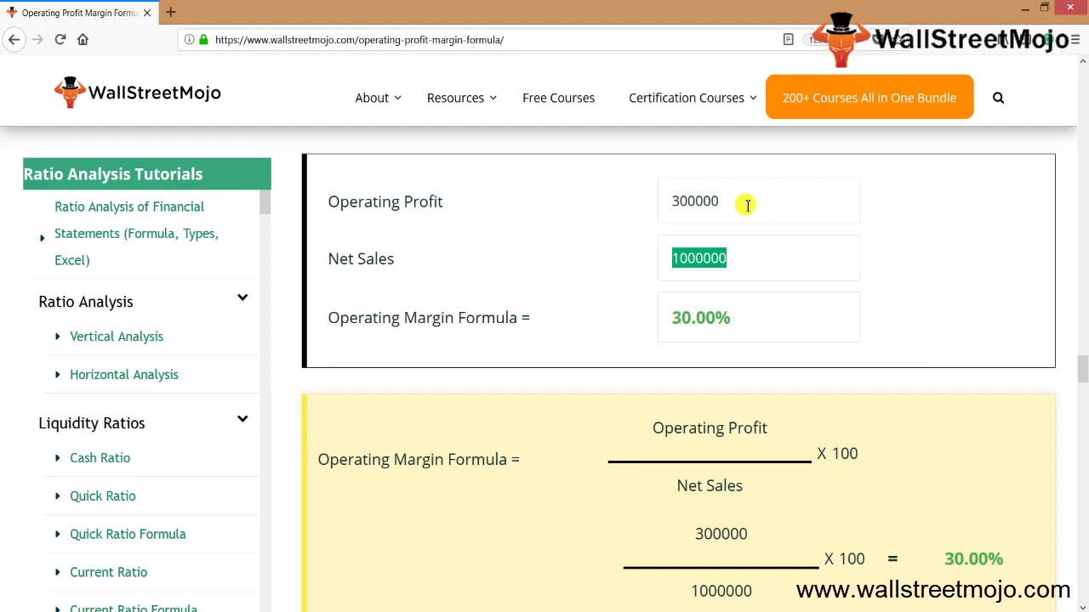
Switch to the Excel workbook and enter "Higher the Operating Profir" in D16, below Operations.
key("alt+Tab")
key("Down")
key("Down")
key("Left")
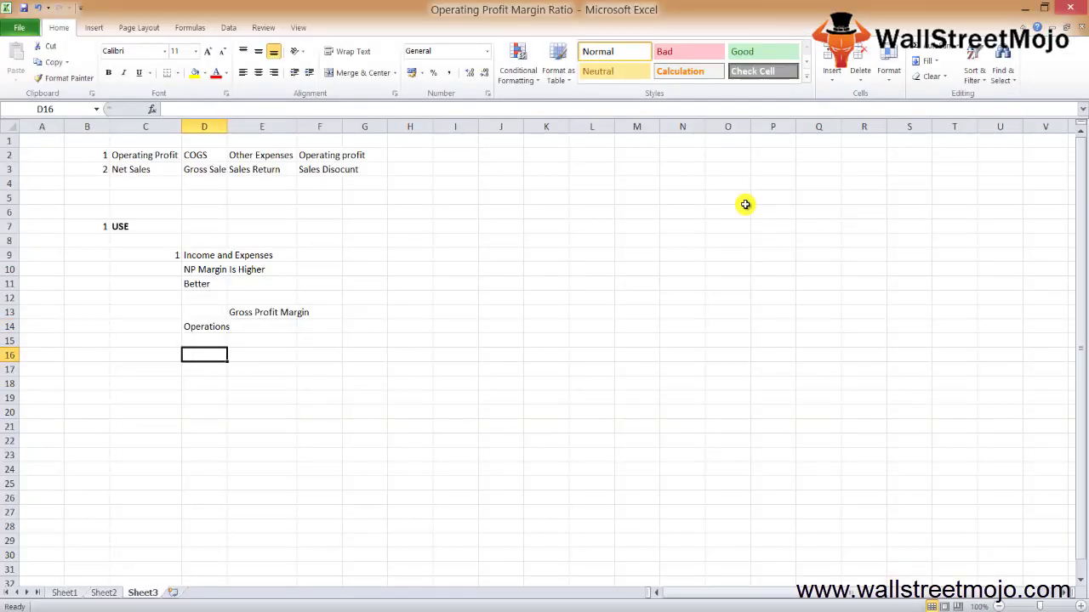
type("Hi")
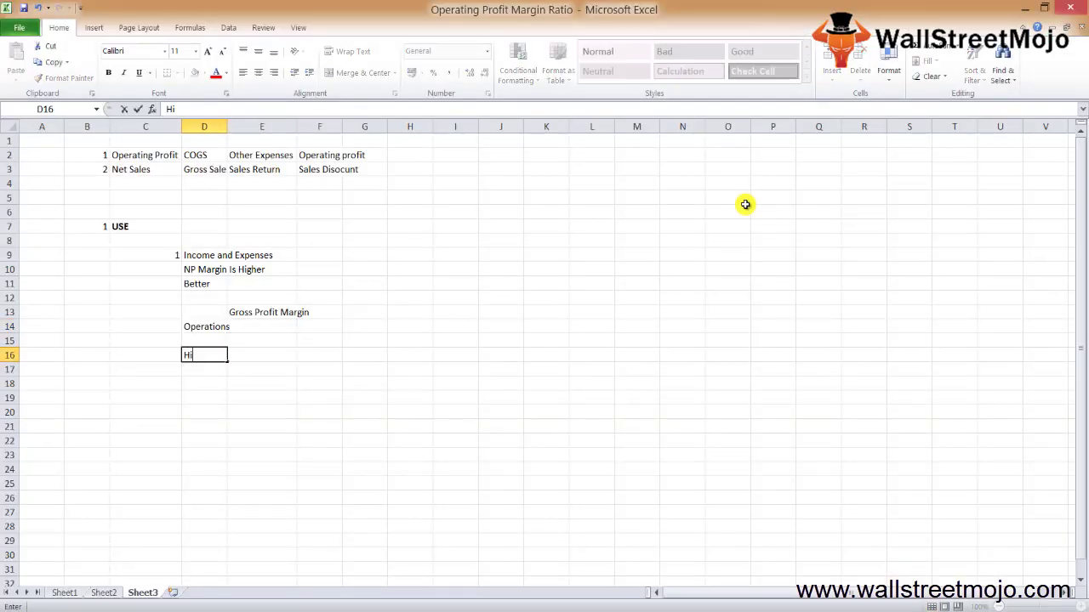
type("gher the Operating")
type("rofir")
key("Return")
Enter "Higher will be the margin" in D18.
key("Up")
key("Down")
key("Down")
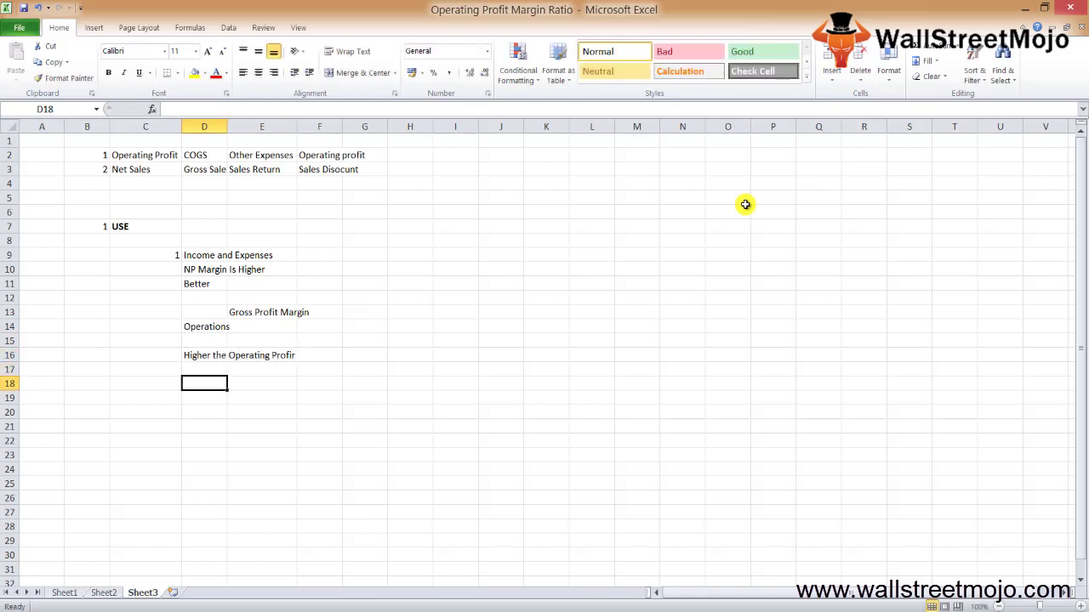
type("Higher w")
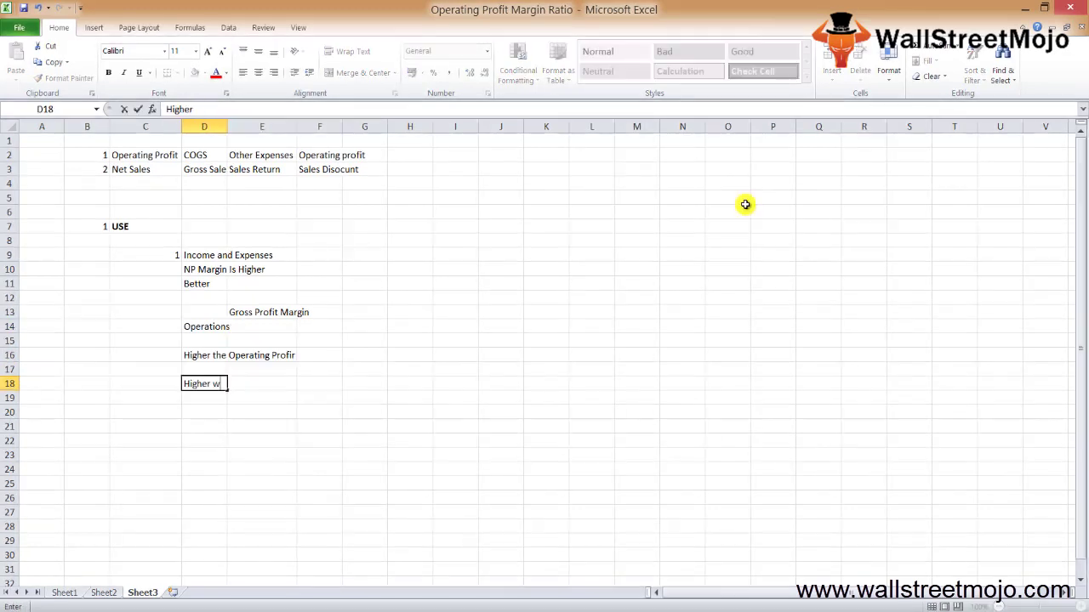
type("ill be the margin")
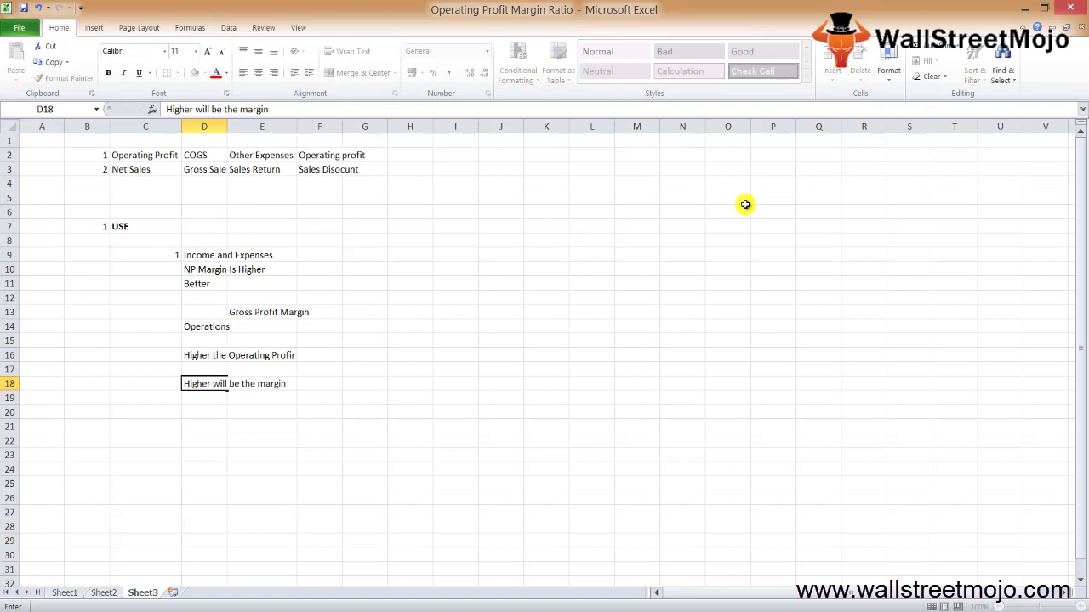
AutoFit column D's width to the text in D16.
key("Up")
key("Up")
key("alt+h")
key("o")
key("i")
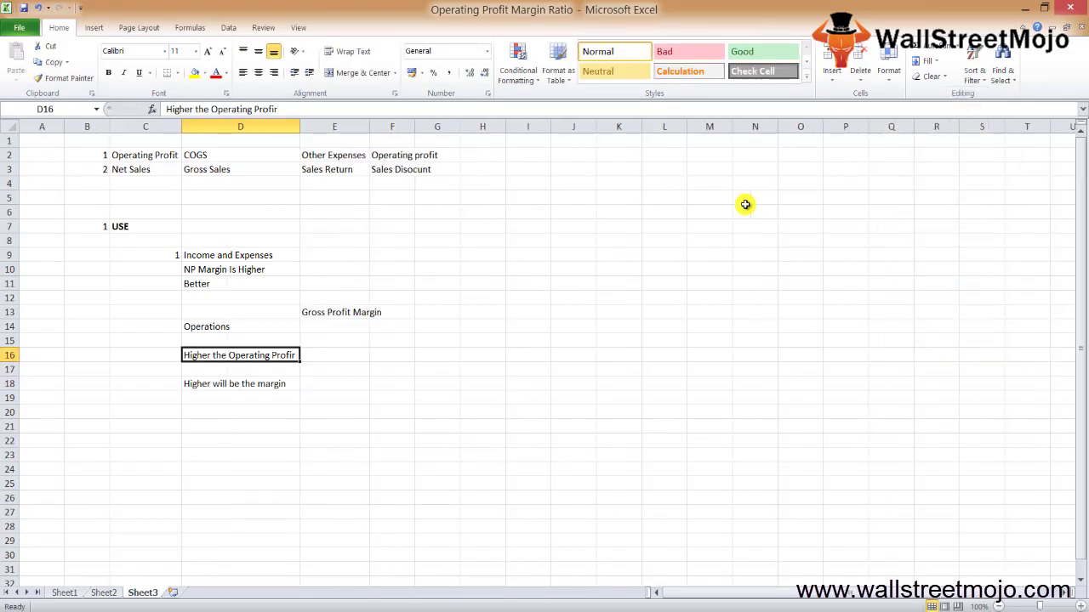
Copy the notes in D16:D18 into the adjacent cells starting at E16.
key("shift+Down")
key("shift+Down")
key("ctrl+c")
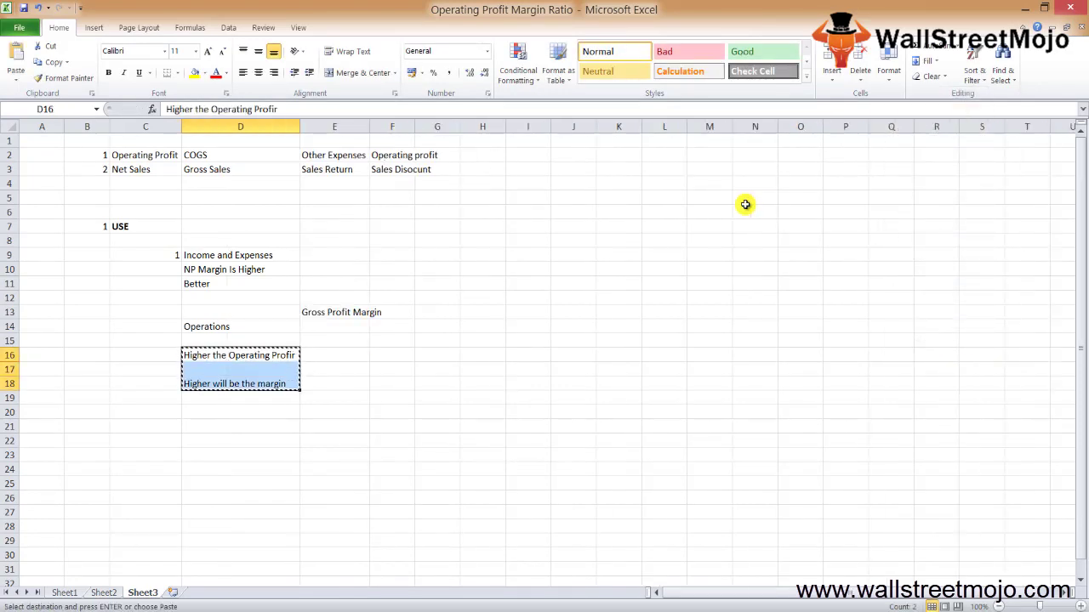
key("Right")
key("ctrl+v")
Replace "Higher" with "Lower" in E16 so the note reads "Lower the Operating Profir".
key("Down")
key("Up")
key("F2")
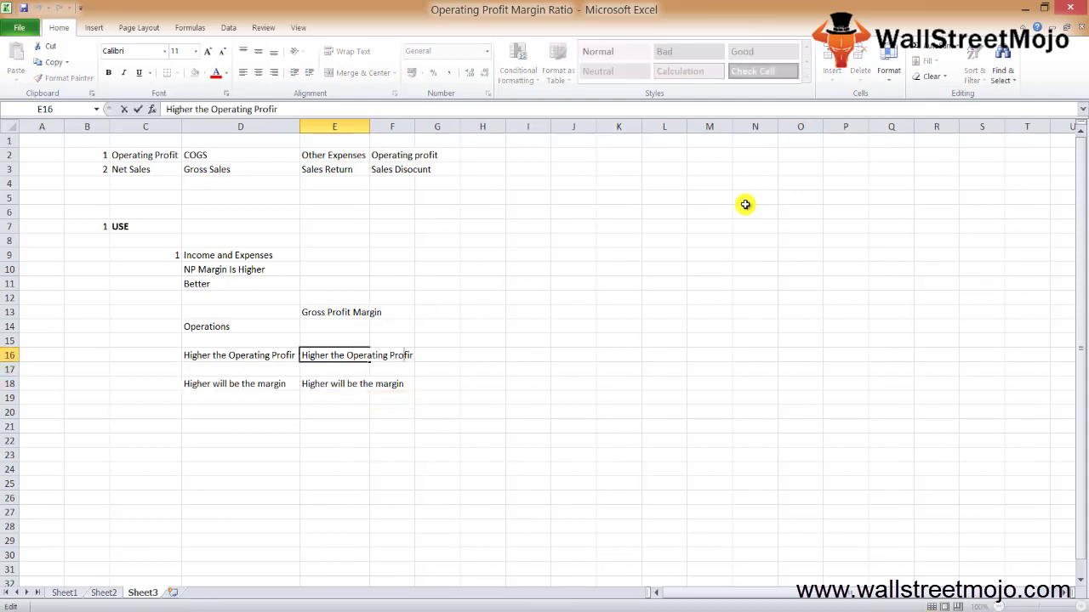
key("BackSpace")
key("BackSpace")
key("BackSpace")
key("BackSpace")
key("BackSpace")
key("BackSpace")
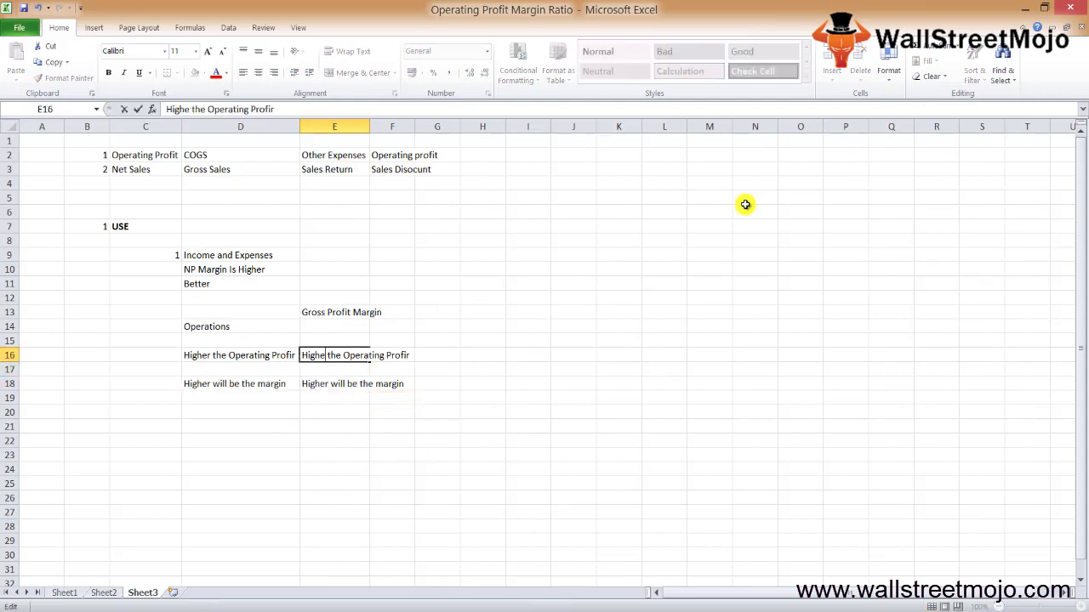
type("Lower")
key("Return")
Change the copied note in E18 to "Lower will be the margin".
key("Down")
key("Up")
key("Down")
key("F2")
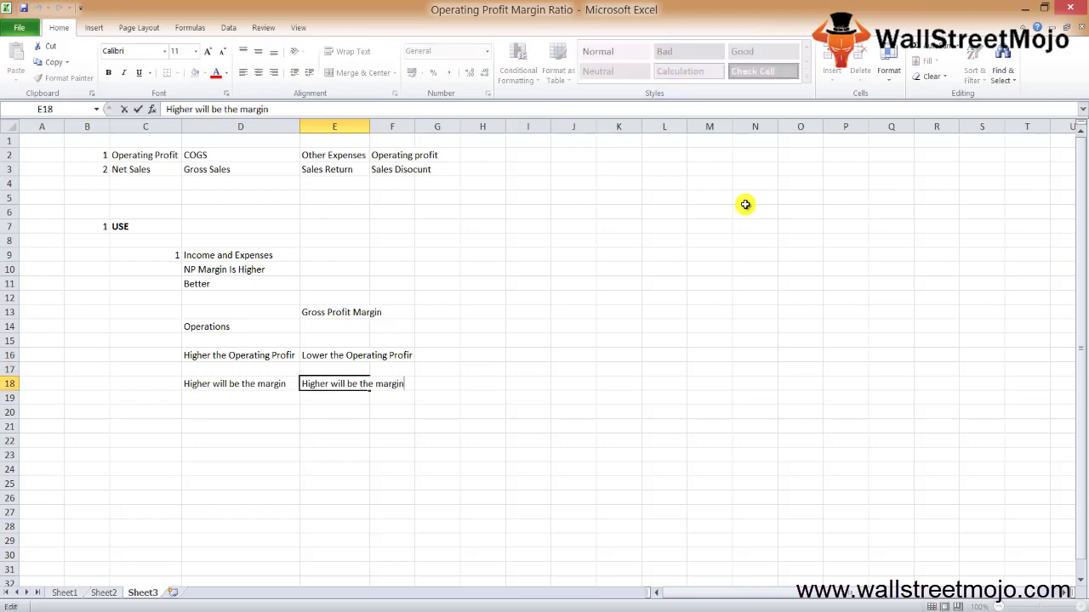
key("ctrl+shift+Left")
key("ctrl+shift+Left")
key("ctrl+shift+Left")
key("ctrl+shift+Left")
key("Left")
key("BackSpace")
key("BackSpace")
key("BackSpace")
key("BackSpace")
key("BackSpace")
key("BackSpace")
type("Lower")
key("Return")
key("Up")
key("Up")
key("Left")
key("ctrl+space")
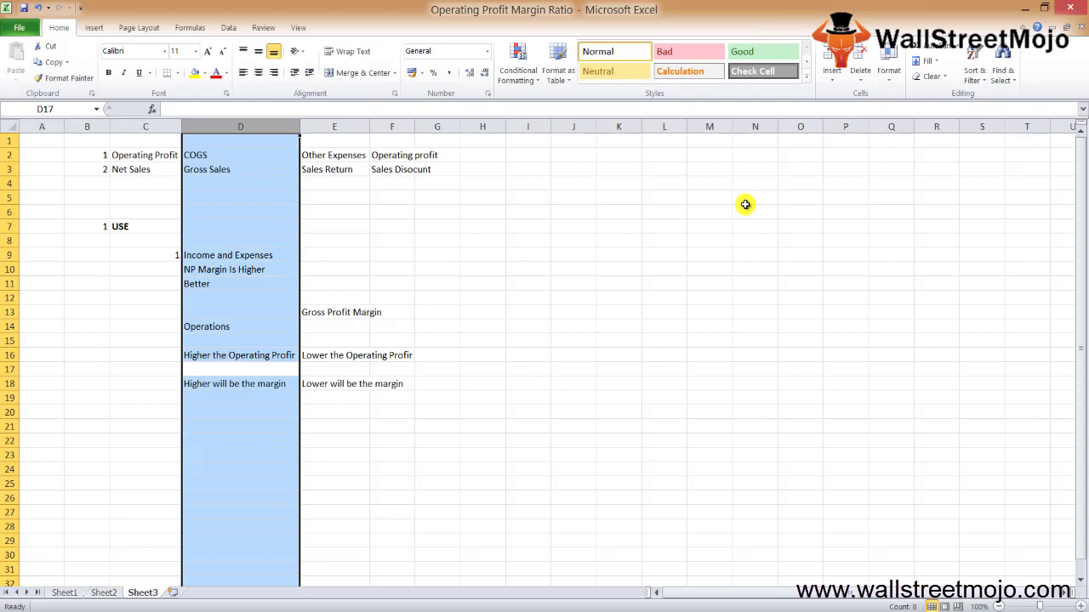
Remove the word "Lower" from the start of the note in E18.
key("Down")
key("Right")
key("F2")
key("Home")
key("Delete")
key("Delete")
key("Delete")
key("Delete")
key("Delete")
key("Delete")
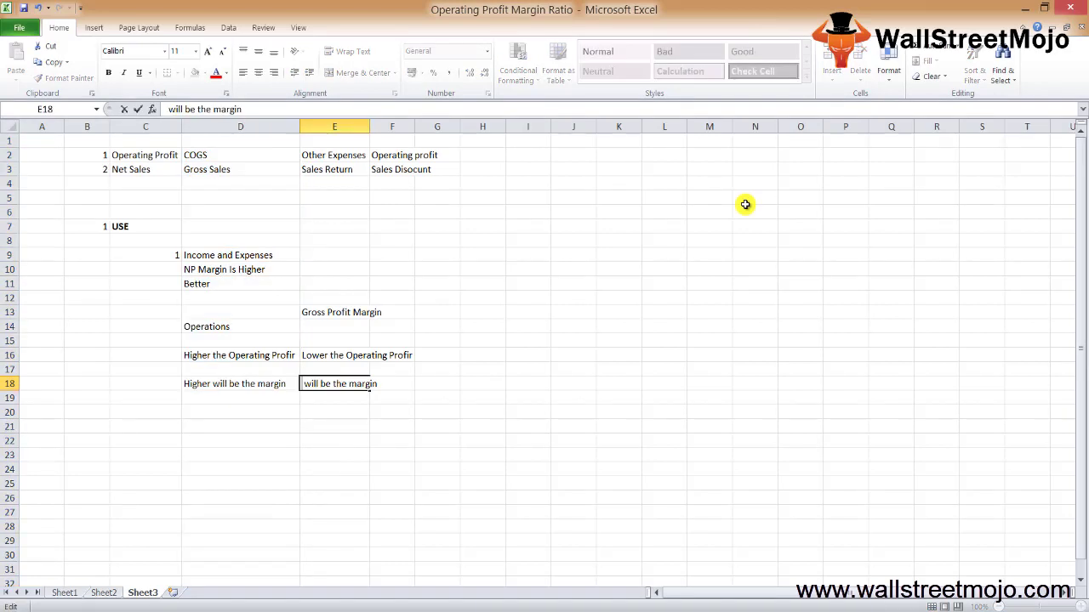